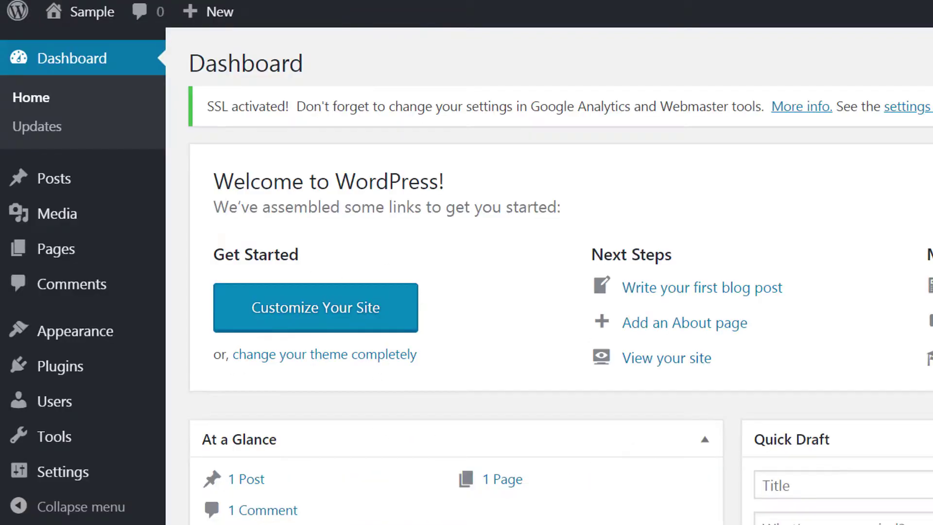
- Create a new post and go through all the editor's welcome tips until they are dismissed
{"action": "mouse_move", "coordinate": [43, 187]}
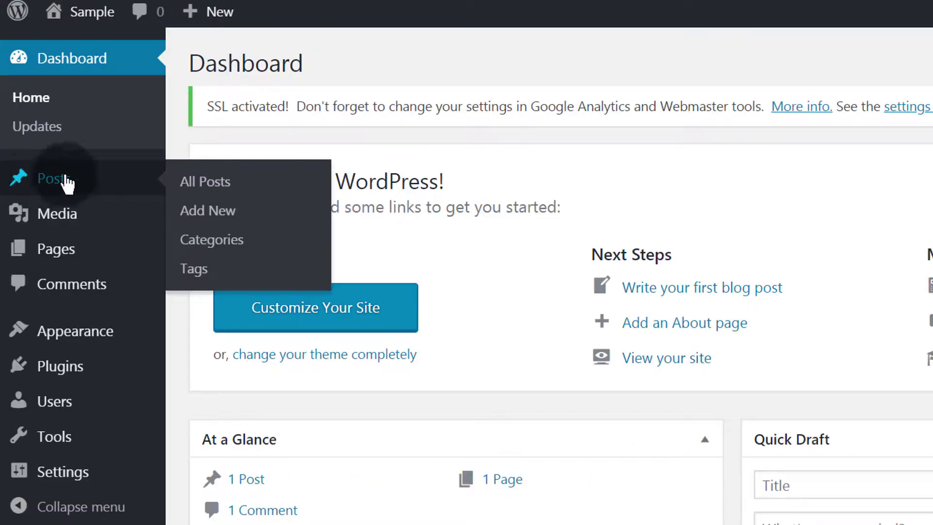
{"action": "left_click", "coordinate": [209, 213]}
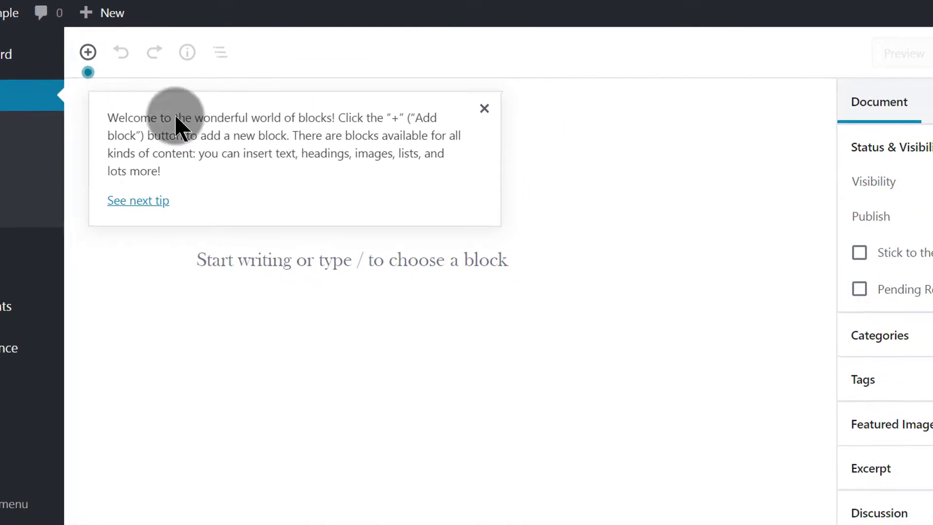
{"action": "left_click", "coordinate": [119, 198]}
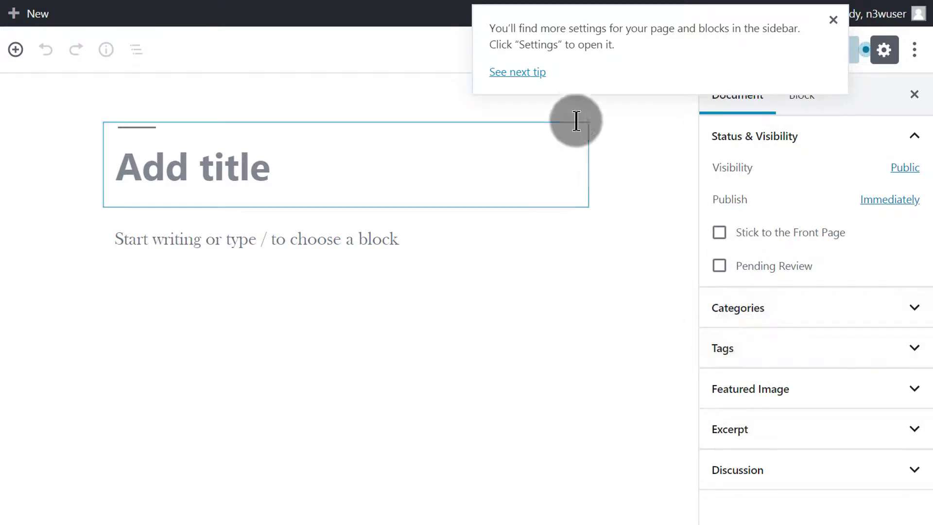
{"action": "left_click", "coordinate": [523, 73]}
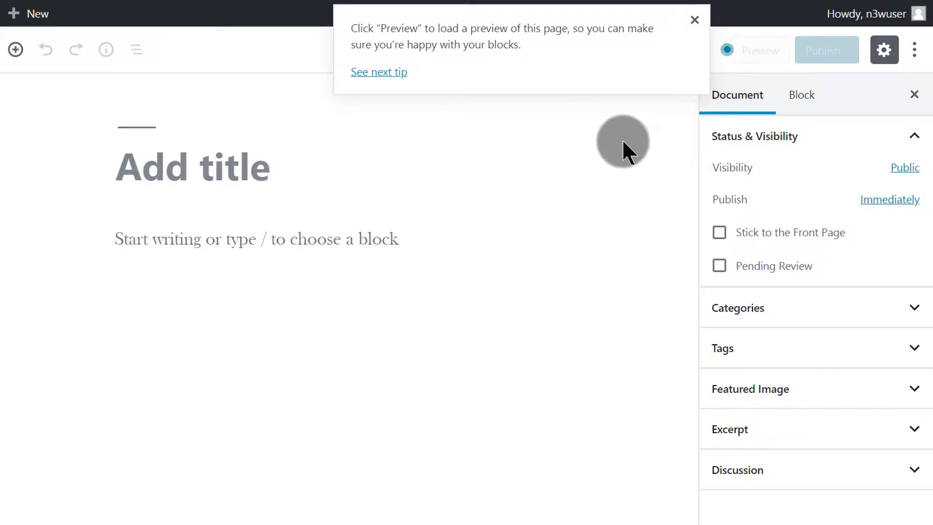
{"action": "left_click", "coordinate": [377, 73]}
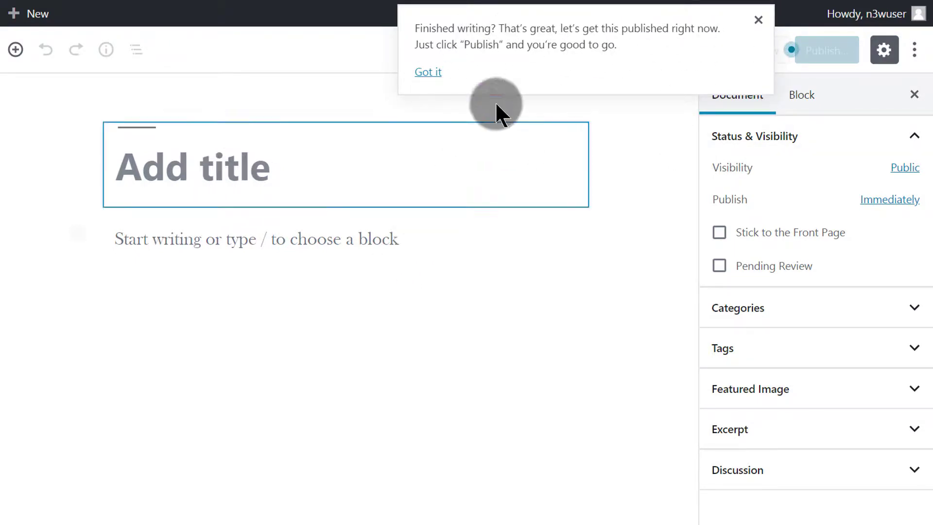
{"action": "left_click", "coordinate": [428, 73]}
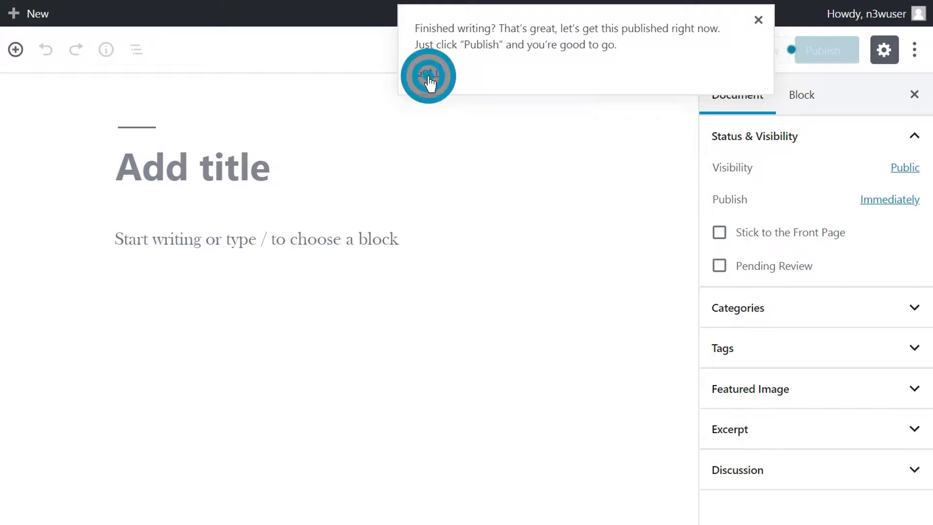
- Enter "New Post WP 5" as the post title
{"action": "left_click", "coordinate": [290, 156]}
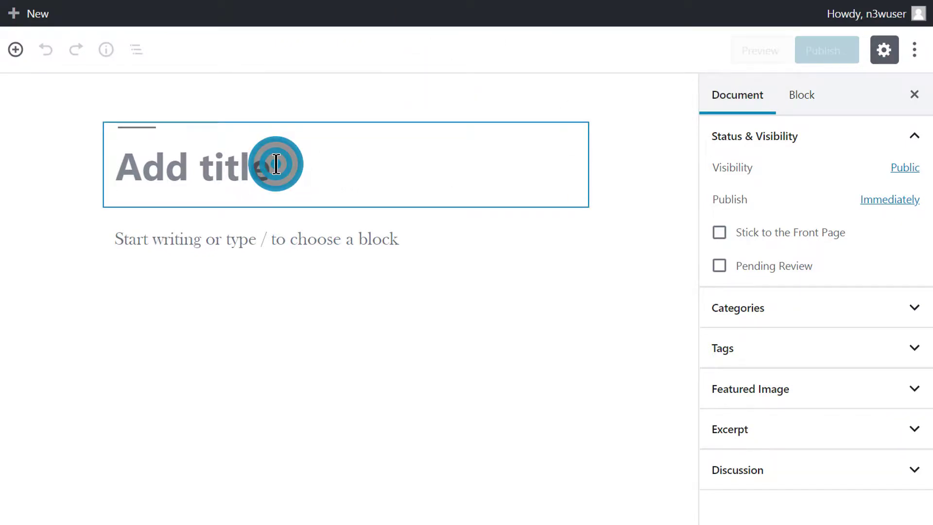
{"action": "type", "text": "New Post WP 5"}
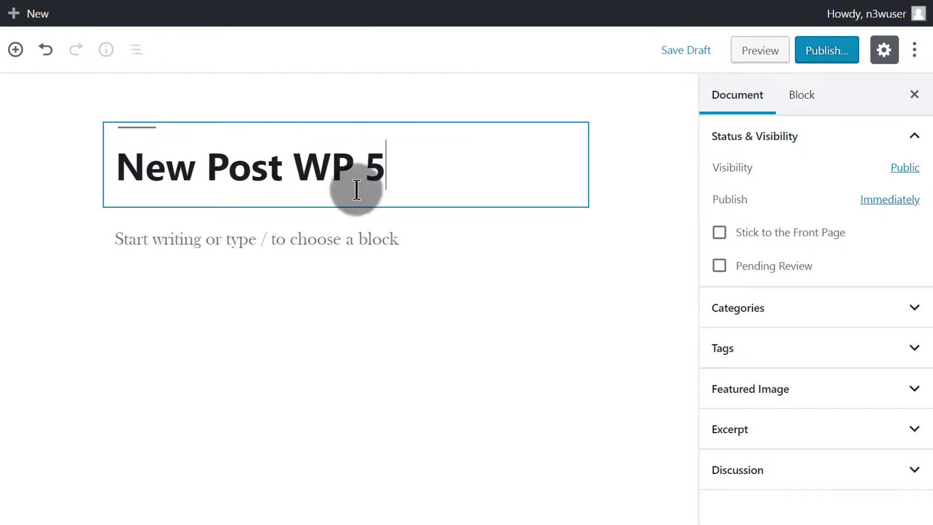
{"action": "left_click", "coordinate": [240, 237]}
{"action": "left_click", "coordinate": [182, 167]}
{"action": "left_click_drag", "start_coordinate": [108, 167], "coordinate": [471, 158]}
{"action": "left_click", "coordinate": [441, 166]}
{"action": "left_click", "coordinate": [445, 278]}
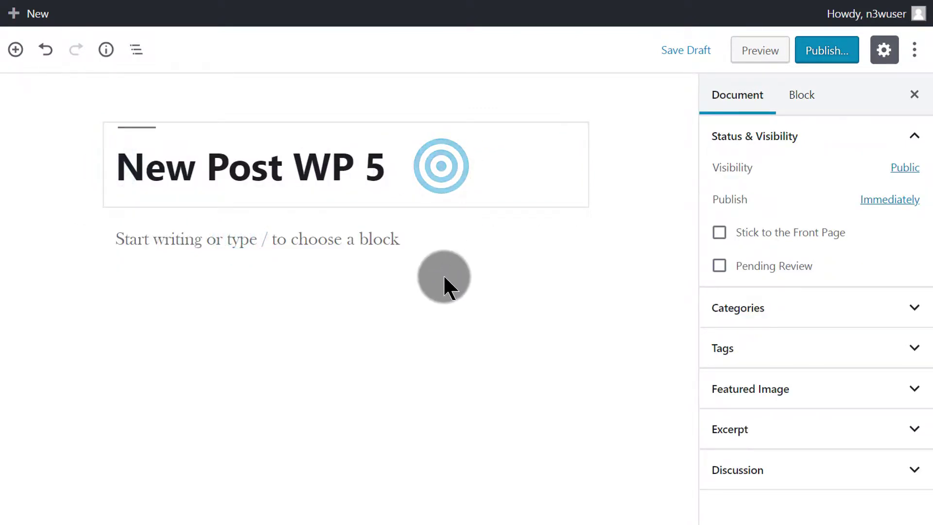
- Add a Heading block below the post title with the text "Changes are tough"
{"action": "left_click", "coordinate": [230, 241]}
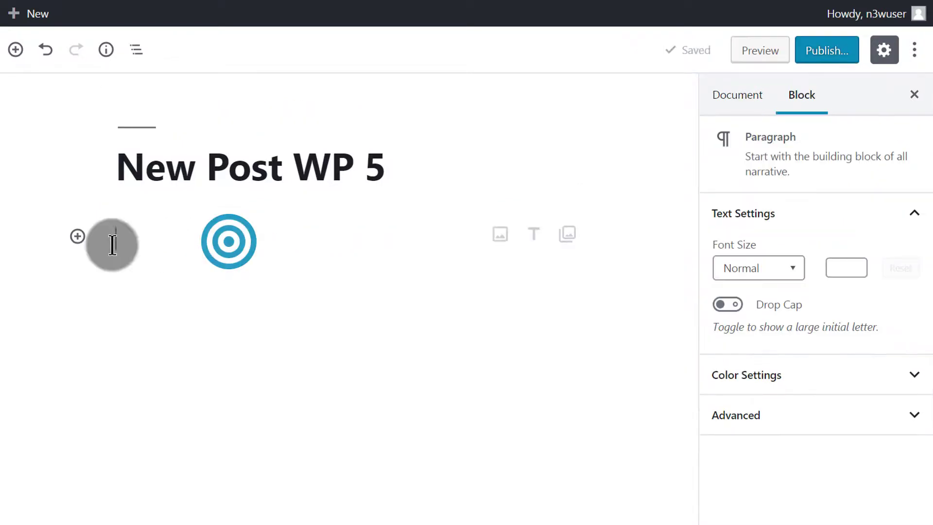
{"action": "left_click", "coordinate": [77, 237]}
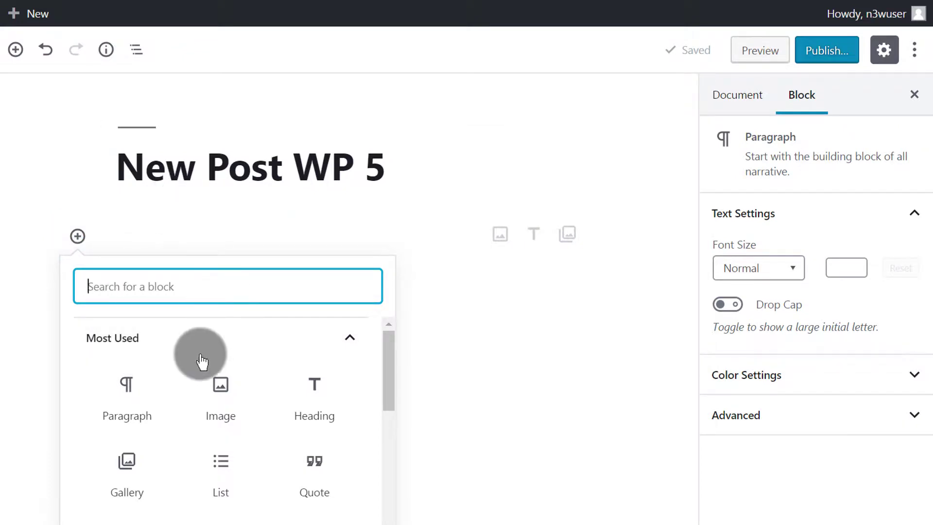
{"action": "left_click_drag", "start_coordinate": [390, 369], "coordinate": [388, 379]}
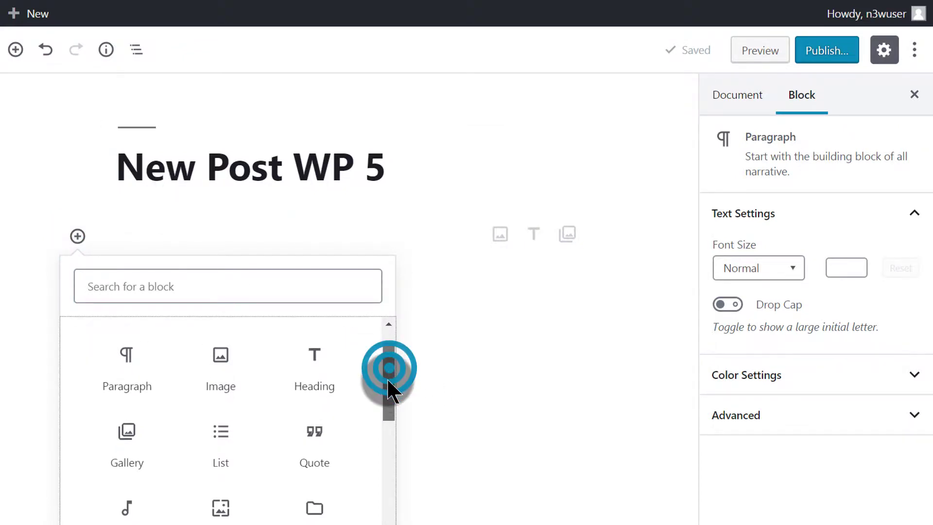
{"action": "left_click", "coordinate": [316, 369]}
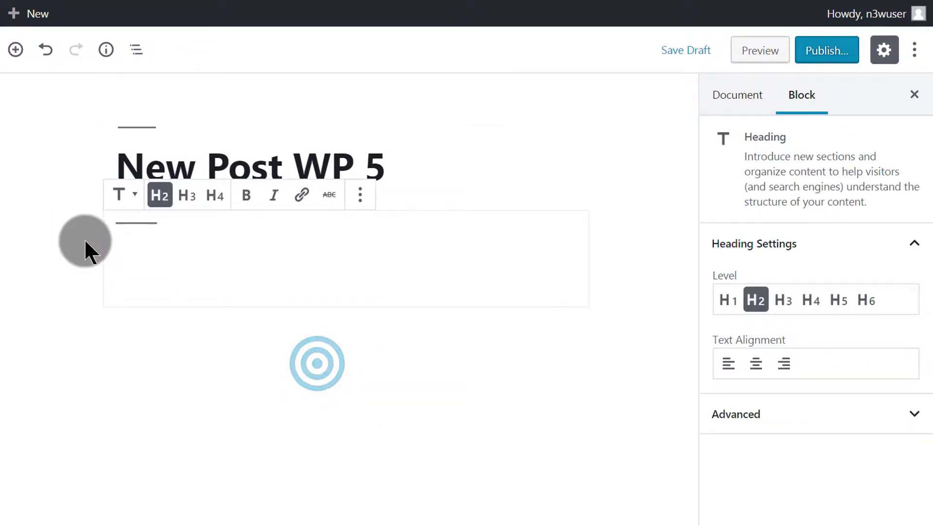
{"action": "left_click", "coordinate": [169, 257]}
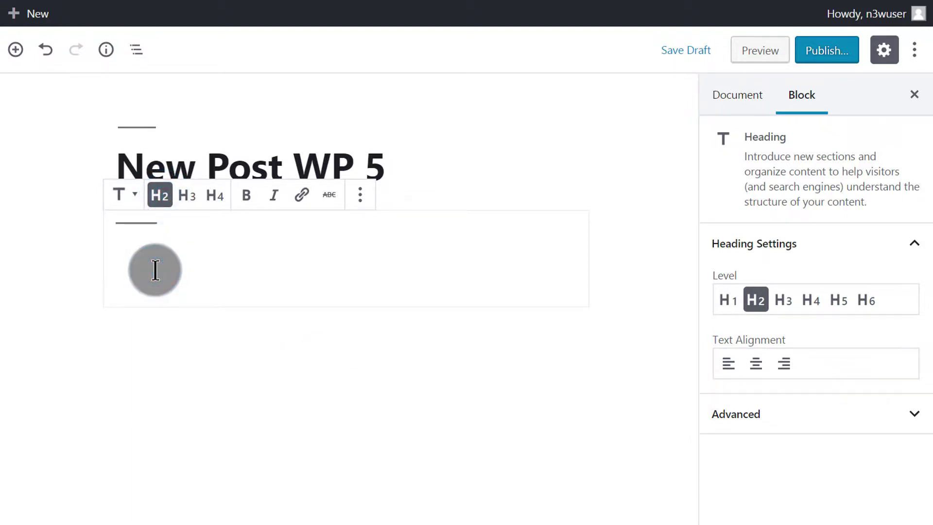
{"action": "type", "text": "Changes are tough"}
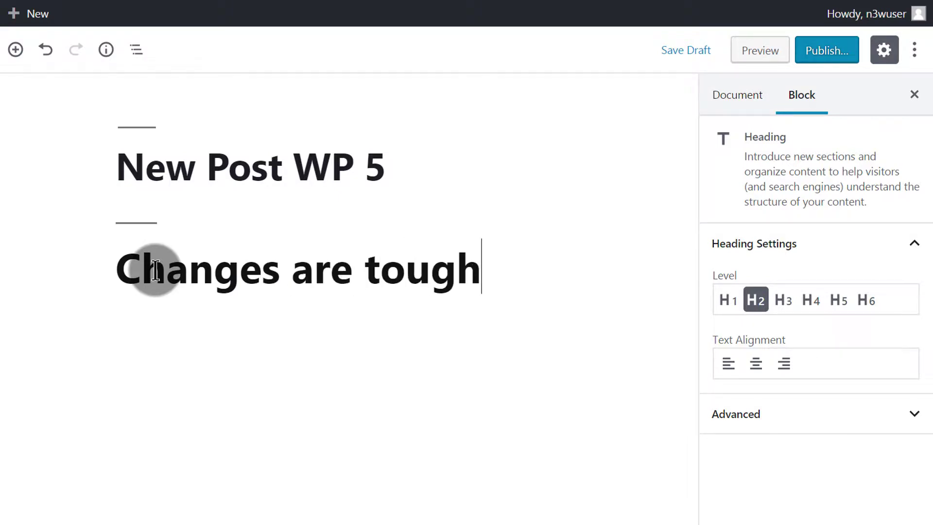
- Add an Image block below the "Changes are tough" heading
{"action": "left_click", "coordinate": [427, 384]}
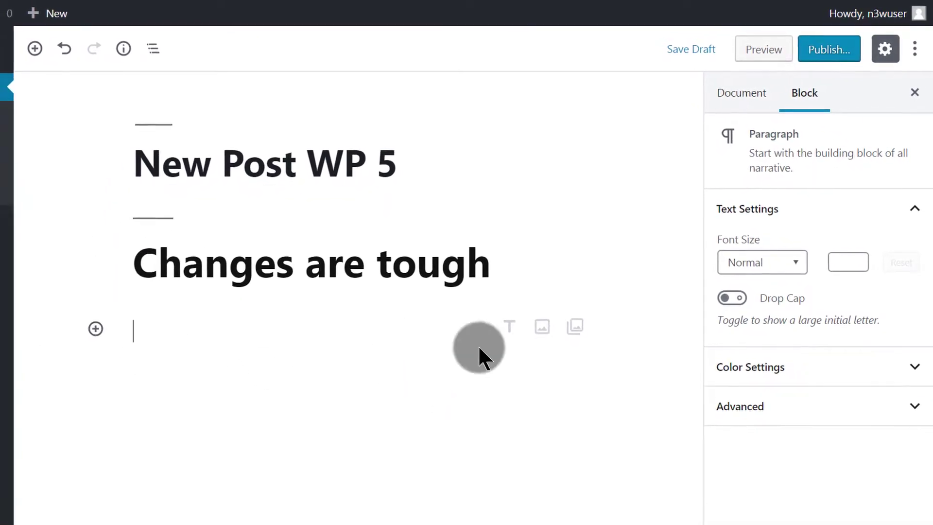
{"action": "left_click", "coordinate": [96, 328]}
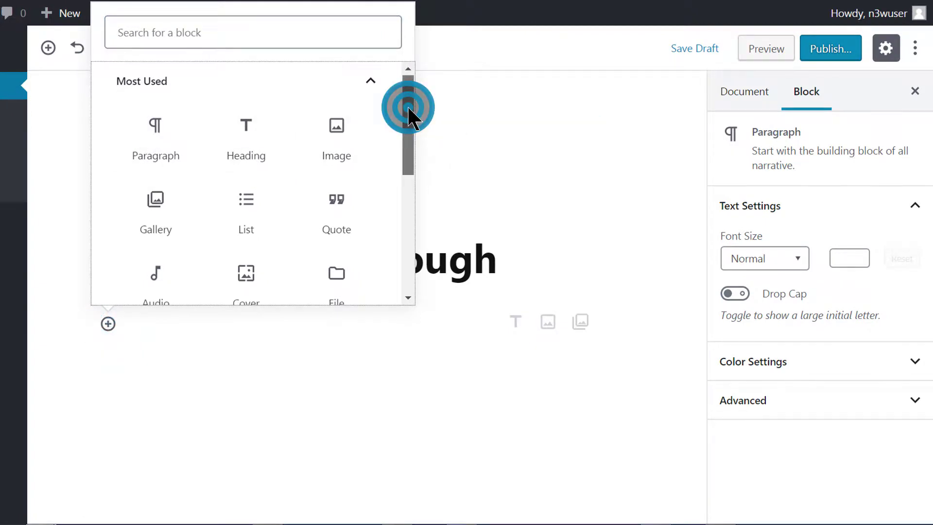
{"action": "left_click", "coordinate": [342, 131]}
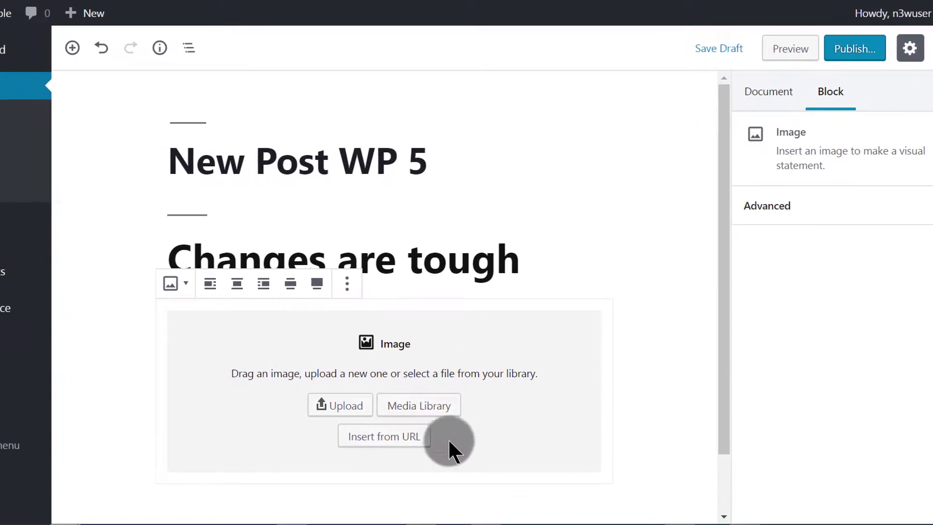
- Upload all seven image files from the Pictures folder to the media library for the image block
{"action": "left_click", "coordinate": [463, 411]}
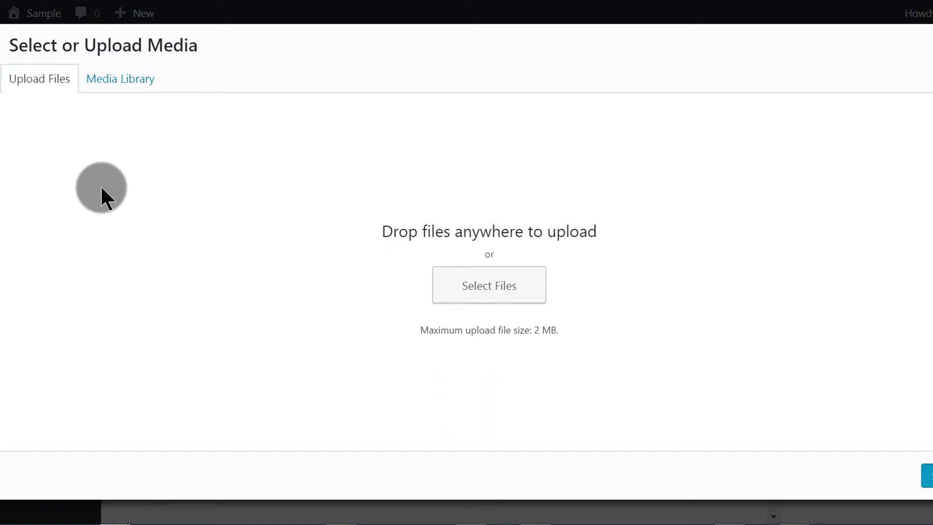
{"action": "left_click", "coordinate": [114, 81]}
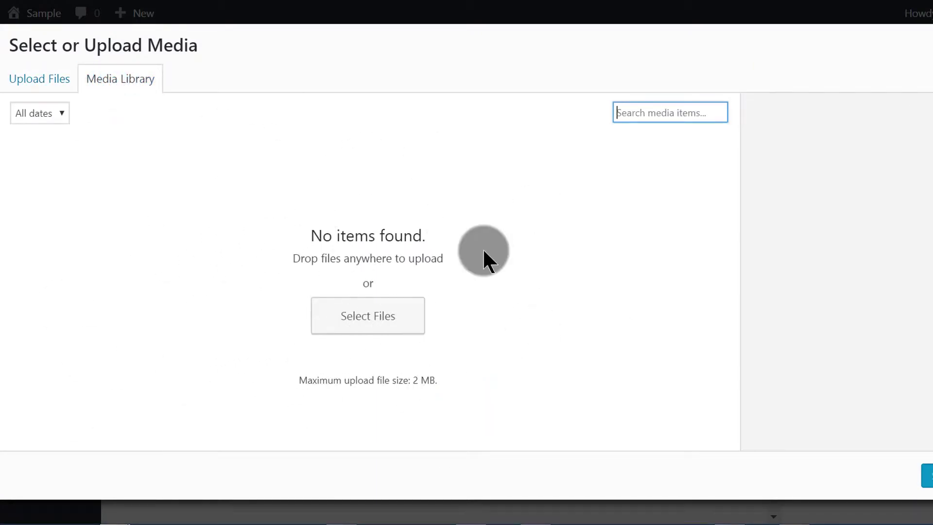
{"action": "left_click", "coordinate": [38, 78]}
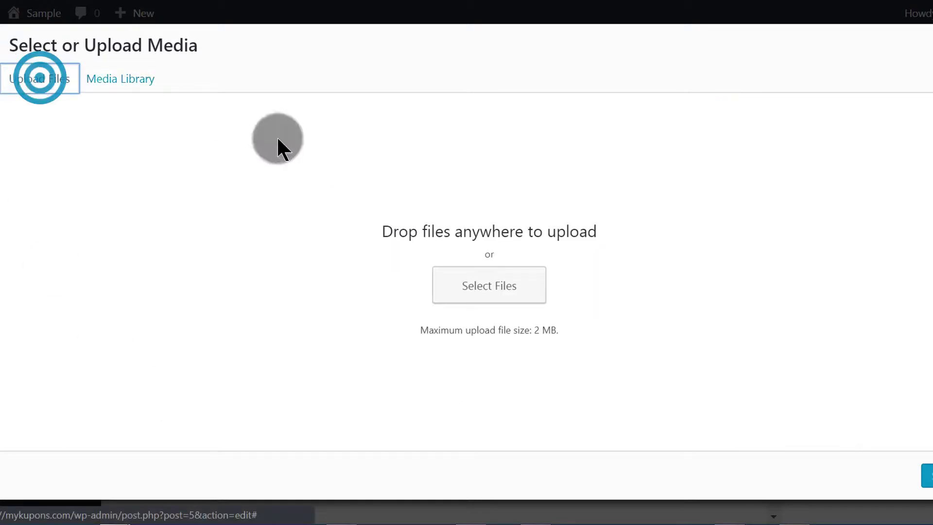
{"action": "left_click", "coordinate": [492, 288]}
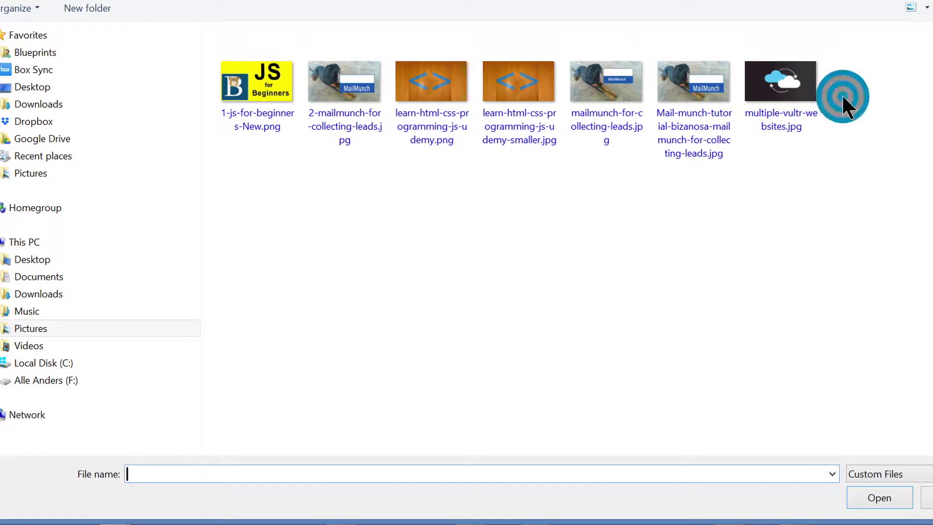
{"action": "left_click_drag", "start_coordinate": [845, 104], "coordinate": [282, 104]}
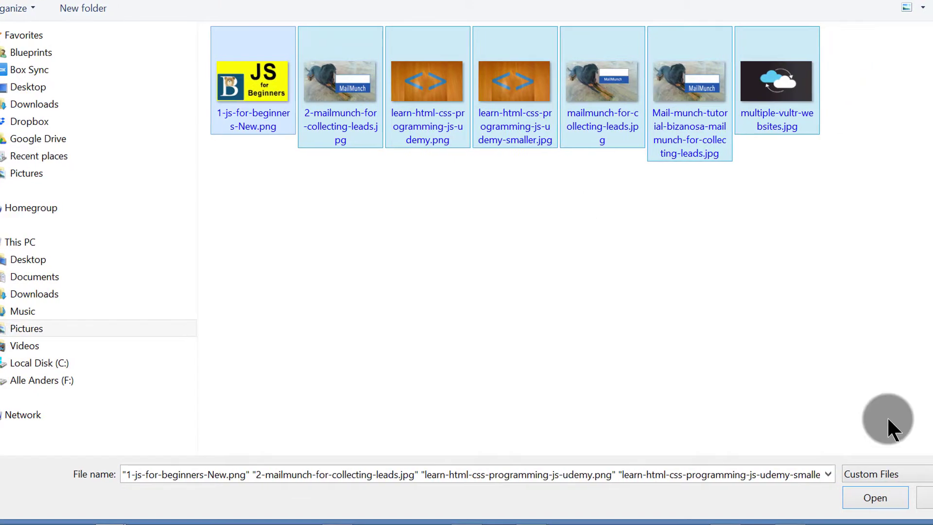
{"action": "left_click", "coordinate": [870, 500]}
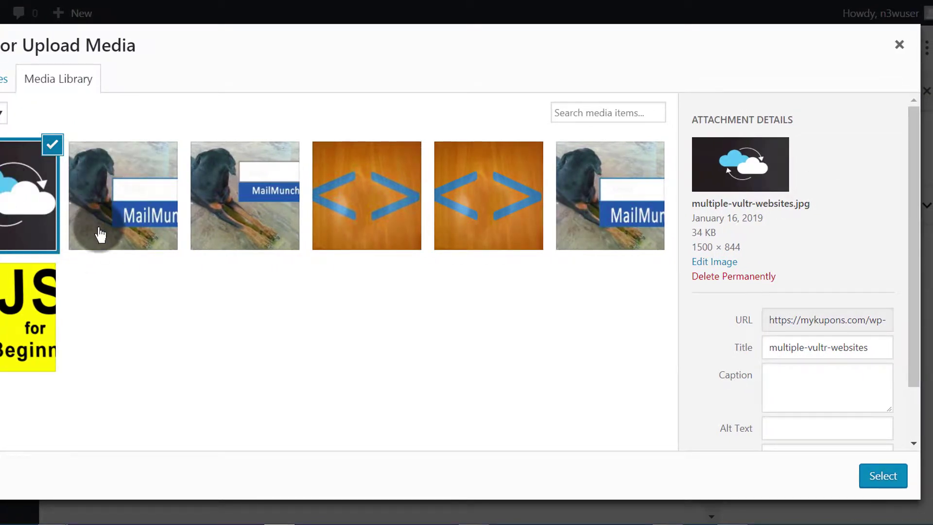
- Insert learn-html-css-programming-js-udemy-smaller.jpg into the image block and look over its caption and image settings
{"action": "left_click", "coordinate": [413, 204]}
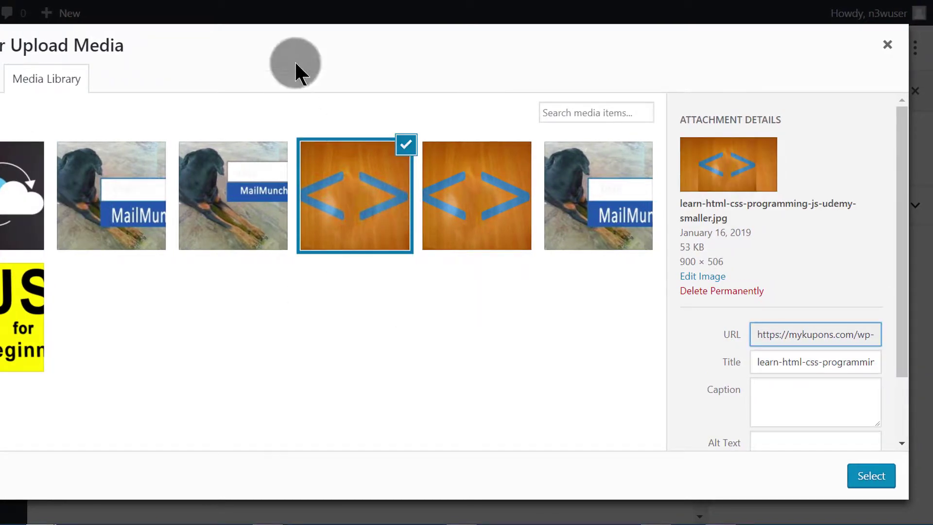
{"action": "left_click", "coordinate": [879, 478]}
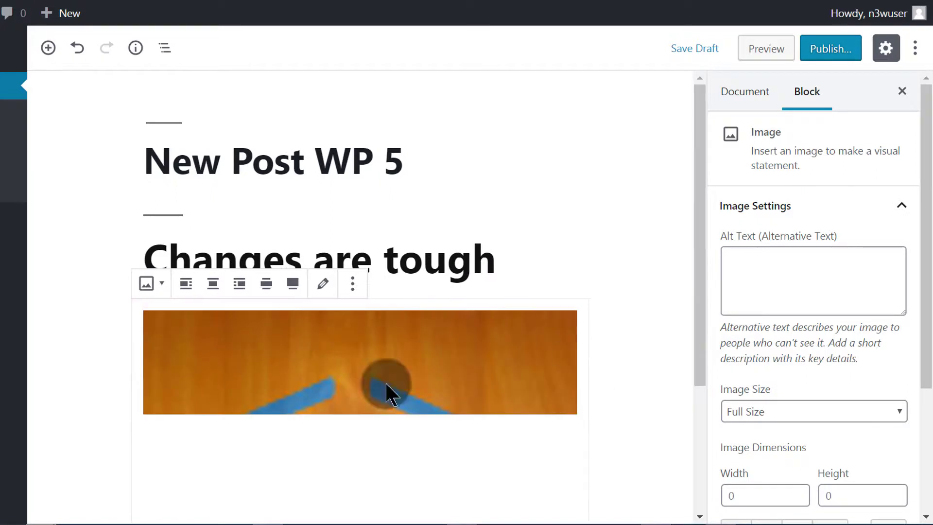
{"action": "left_click_drag", "start_coordinate": [697, 193], "coordinate": [713, 369]}
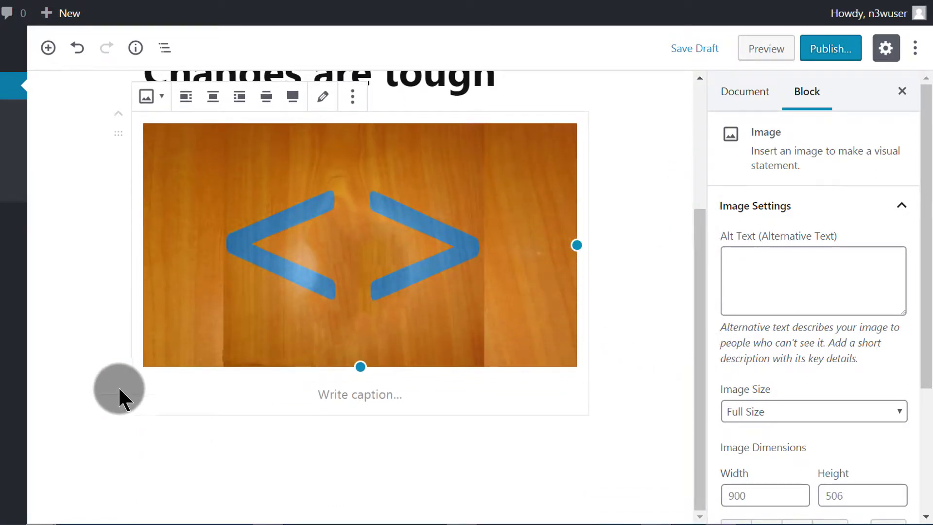
{"action": "left_click", "coordinate": [352, 391]}
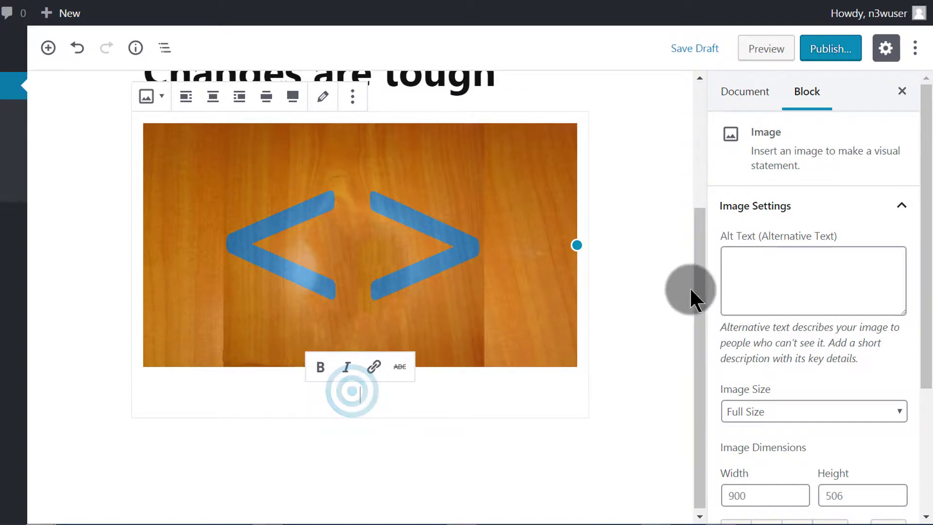
{"action": "left_click", "coordinate": [703, 277]}
{"action": "left_click_drag", "start_coordinate": [925, 222], "coordinate": [923, 357]}
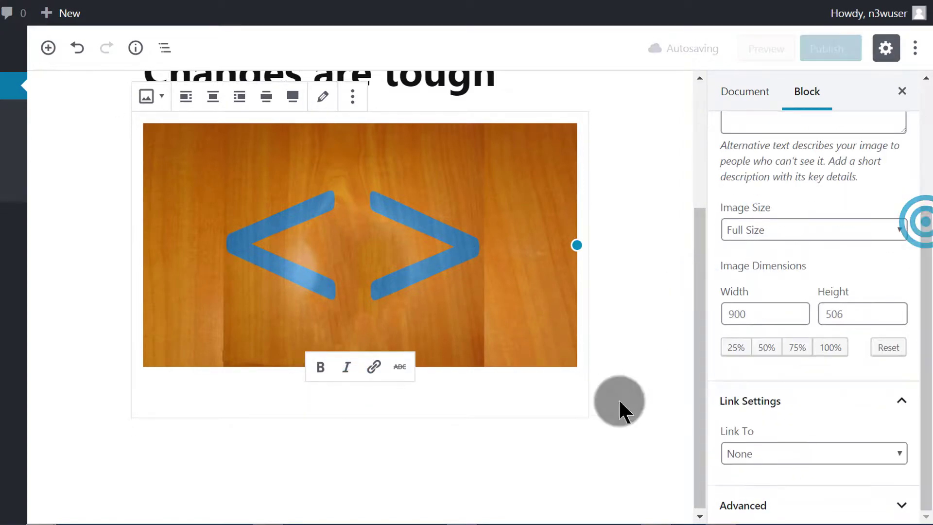
- Add a Cover block below the inserted image
{"action": "left_click", "coordinate": [199, 423]}
{"action": "left_click", "coordinate": [164, 448]}
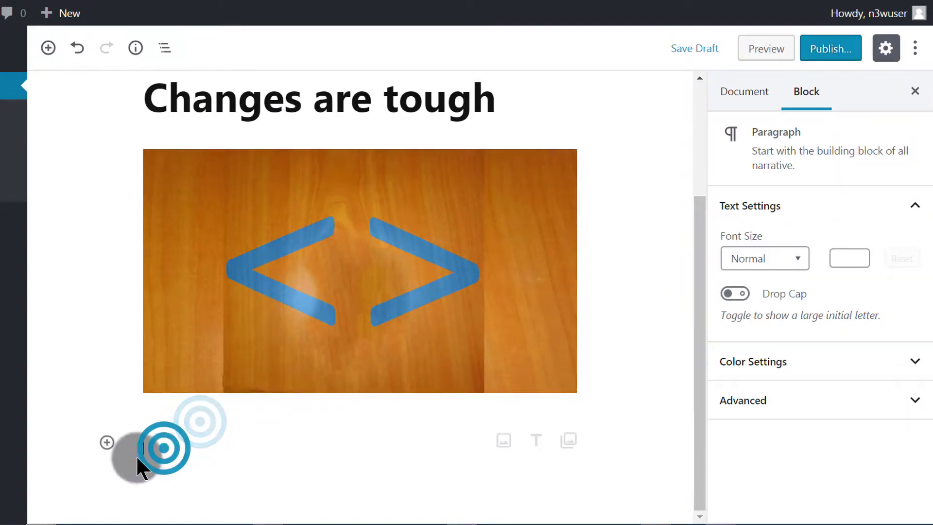
{"action": "left_click", "coordinate": [107, 443]}
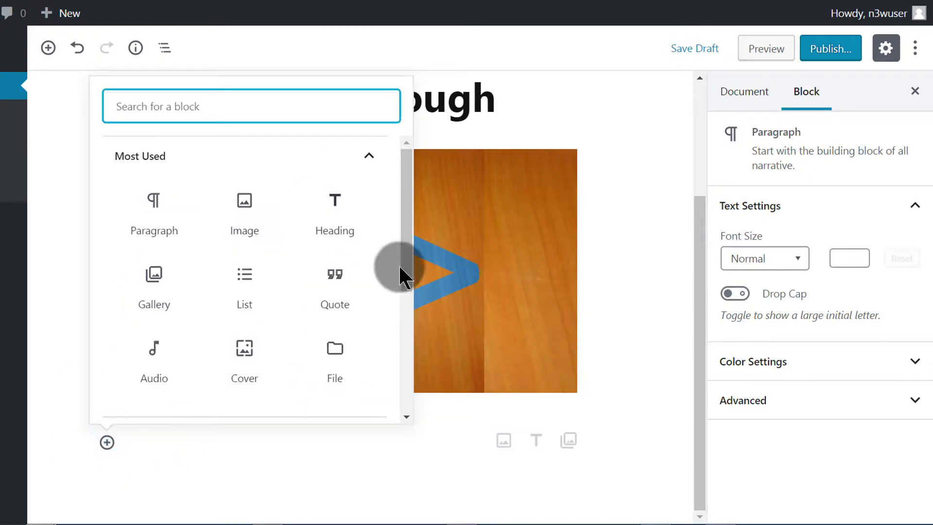
{"action": "left_click_drag", "start_coordinate": [401, 272], "coordinate": [408, 289]}
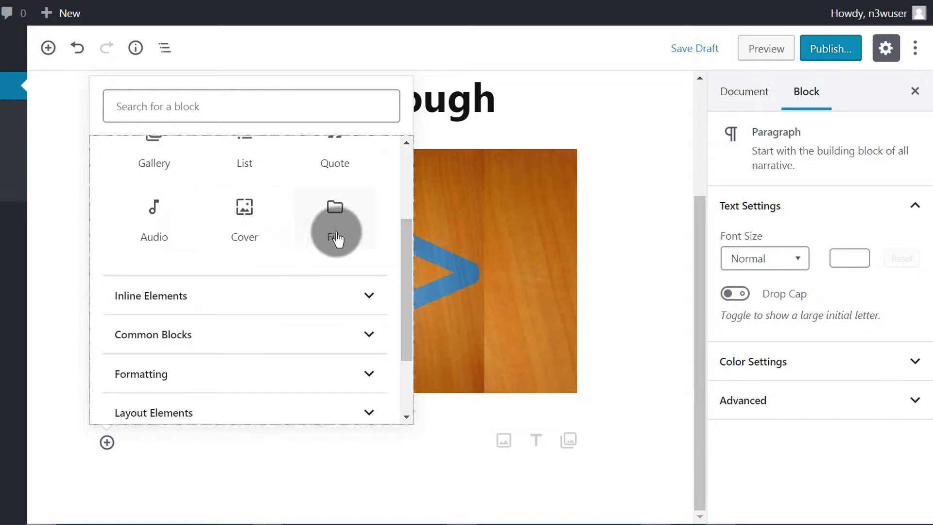
{"action": "left_click_drag", "start_coordinate": [403, 258], "coordinate": [396, 244]}
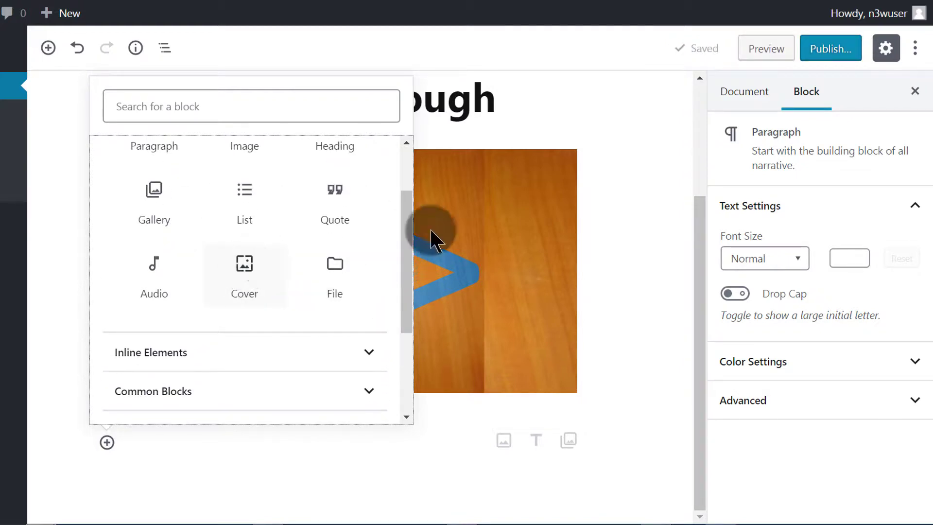
{"action": "left_click", "coordinate": [251, 276]}
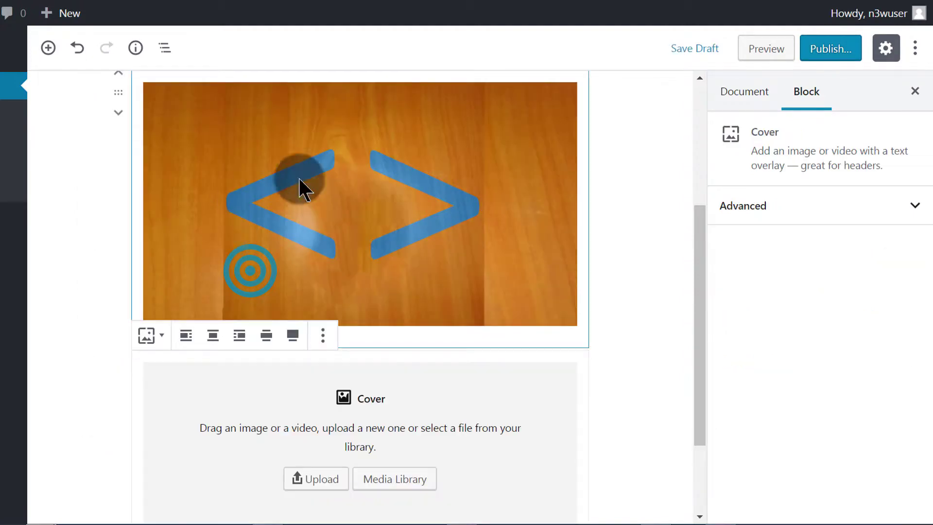
{"action": "scroll", "coordinate": [515, 308], "scroll_direction": "down", "scroll_amount": 3}
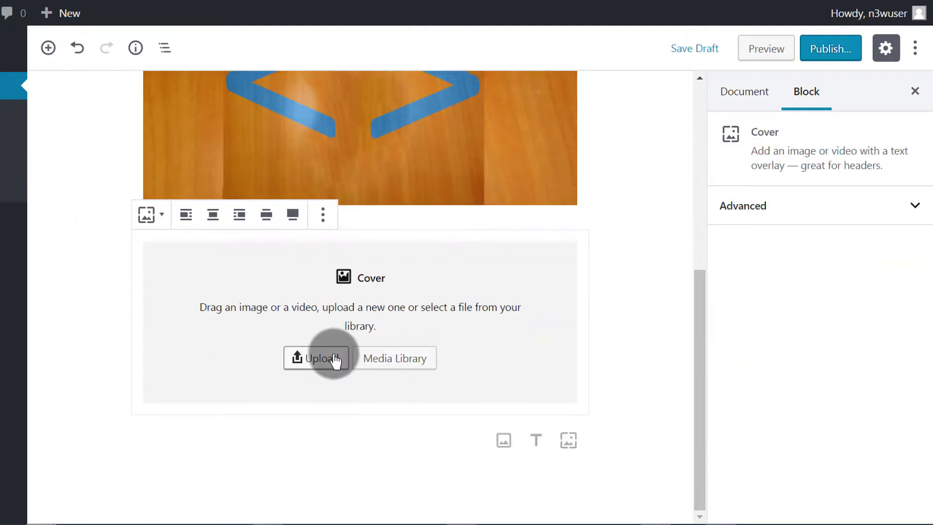
- Fill the Cover block with the dark cloud-sync image from the media library
{"action": "left_click", "coordinate": [405, 360]}
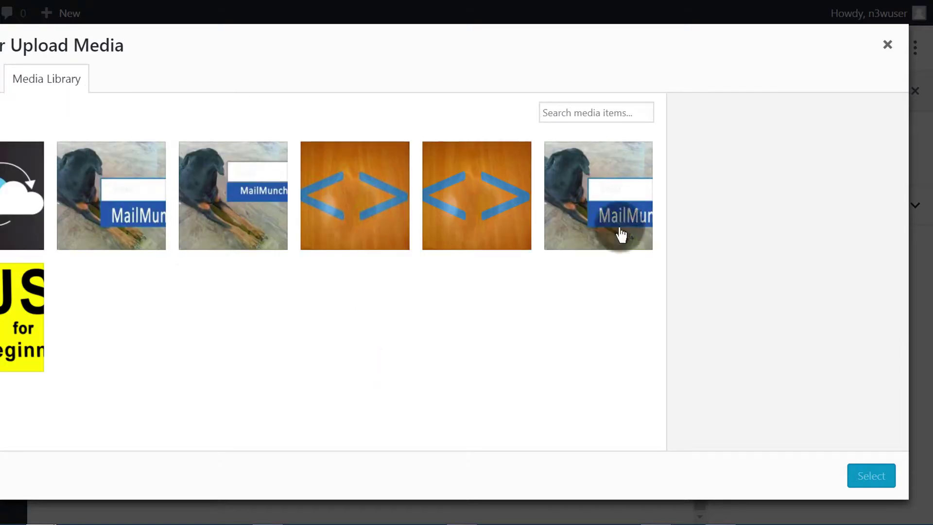
{"action": "left_click", "coordinate": [216, 248]}
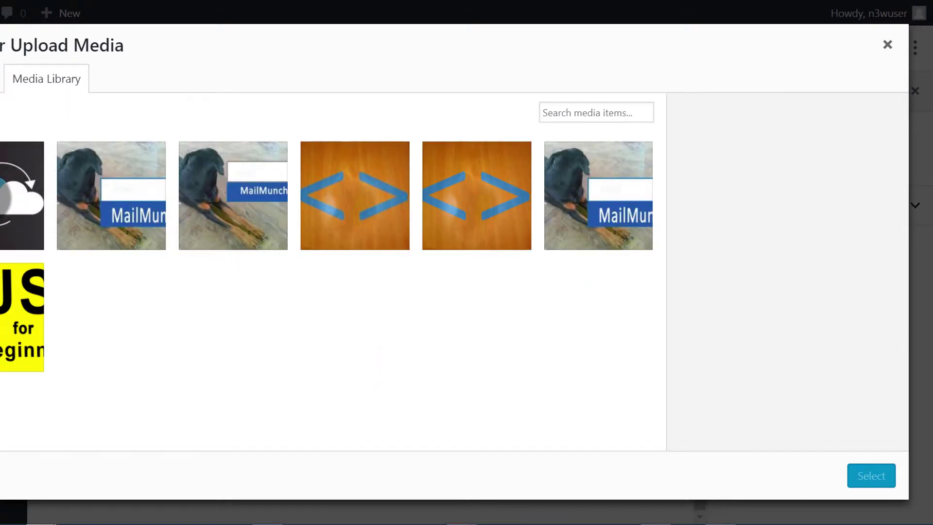
{"action": "left_click", "coordinate": [878, 487]}
{"action": "left_click", "coordinate": [717, 419]}
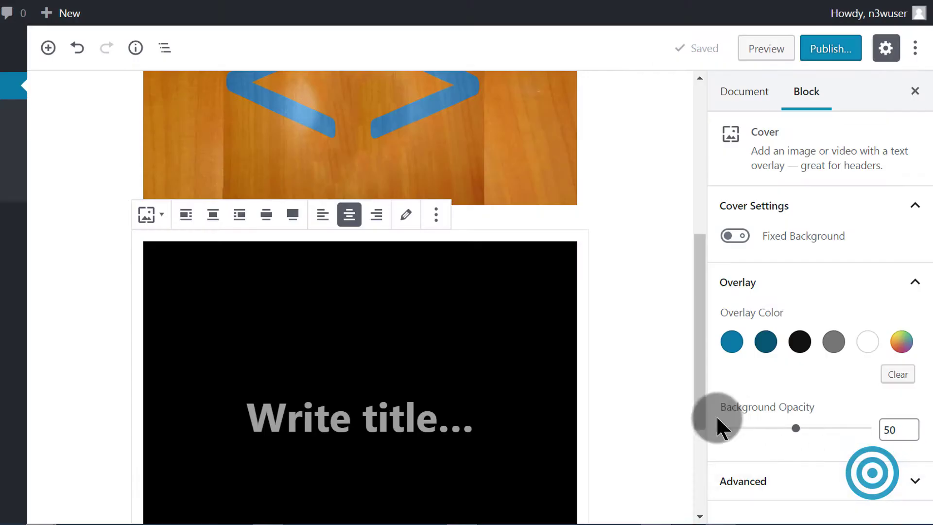
- Write the title "New .. Huh?" over the cloud image in the Cover block
{"action": "left_click_drag", "start_coordinate": [702, 286], "coordinate": [698, 333]}
{"action": "left_click", "coordinate": [393, 284]}
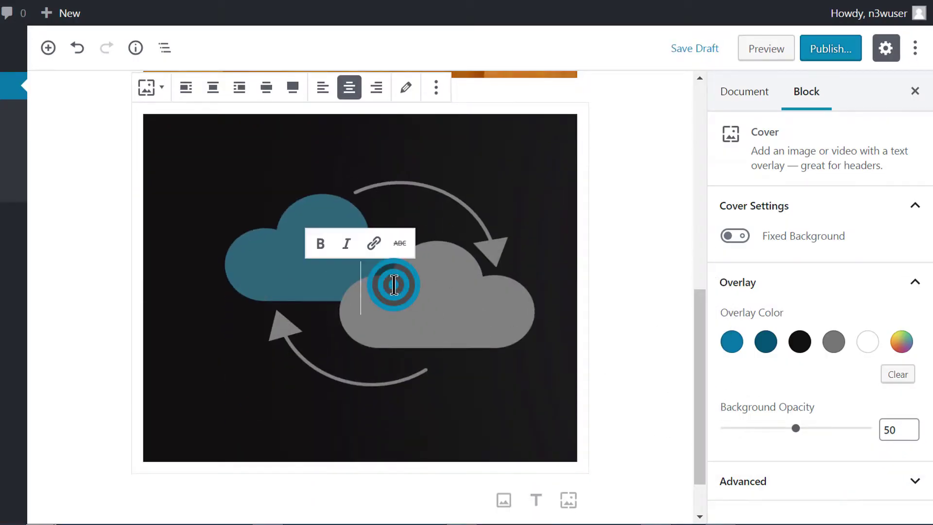
{"action": "type", "text": "N"}
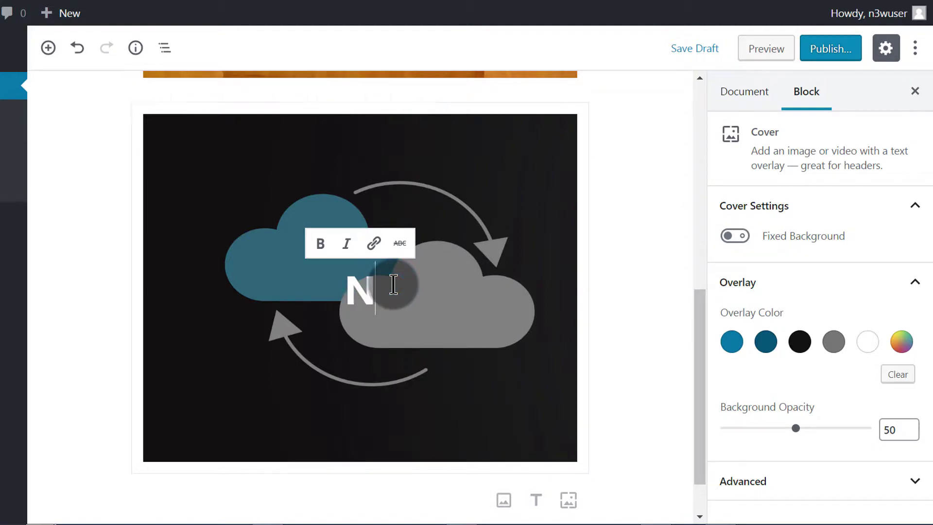
{"action": "type", "text": "ew .. Huh?"}
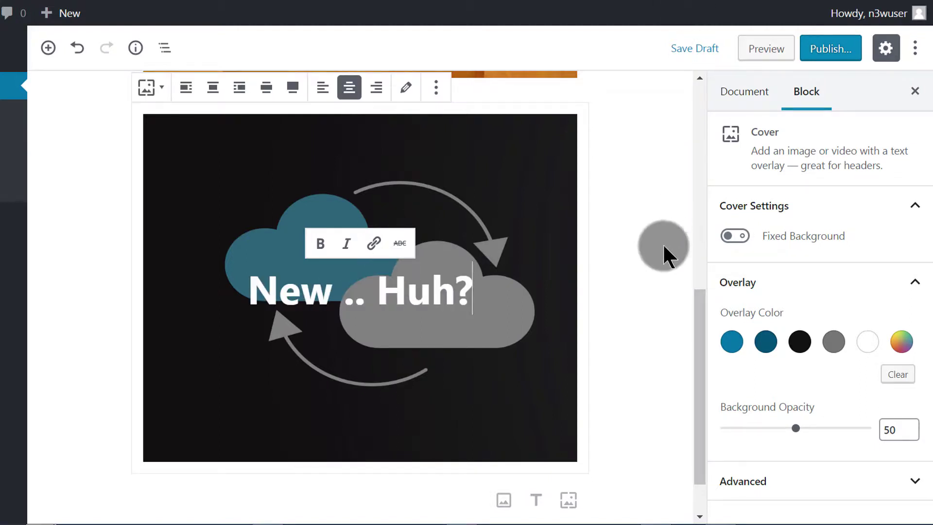
{"action": "left_click", "coordinate": [648, 250]}
- Add a Paragraph block below the cover reading "Not happy. I like the old editor."
{"action": "left_click_drag", "start_coordinate": [695, 330], "coordinate": [710, 406]}
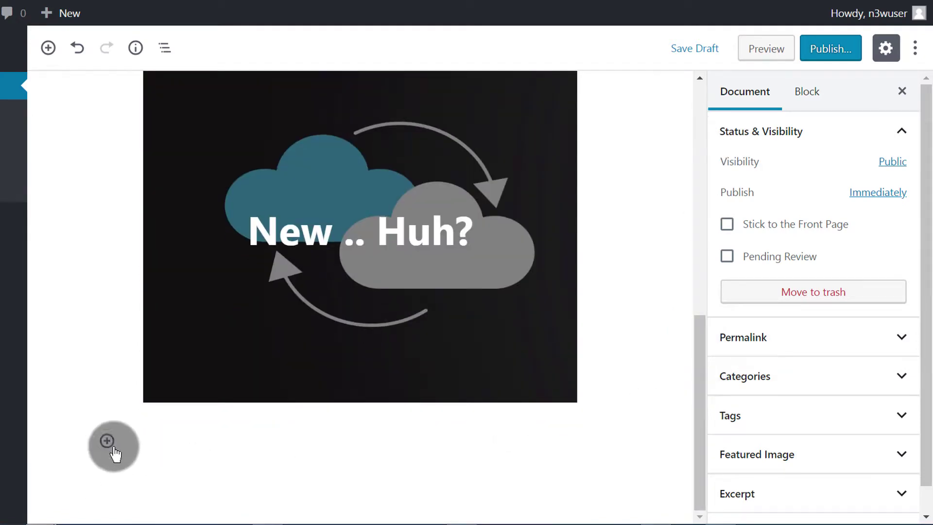
{"action": "left_click", "coordinate": [108, 443]}
{"action": "left_click", "coordinate": [159, 212]}
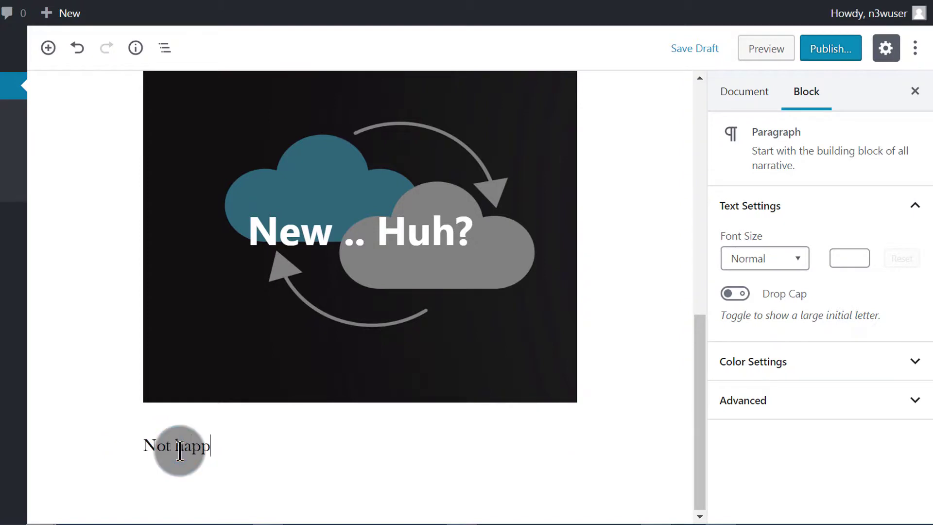
{"action": "type", "text": "Not happy. I like the old editor."}
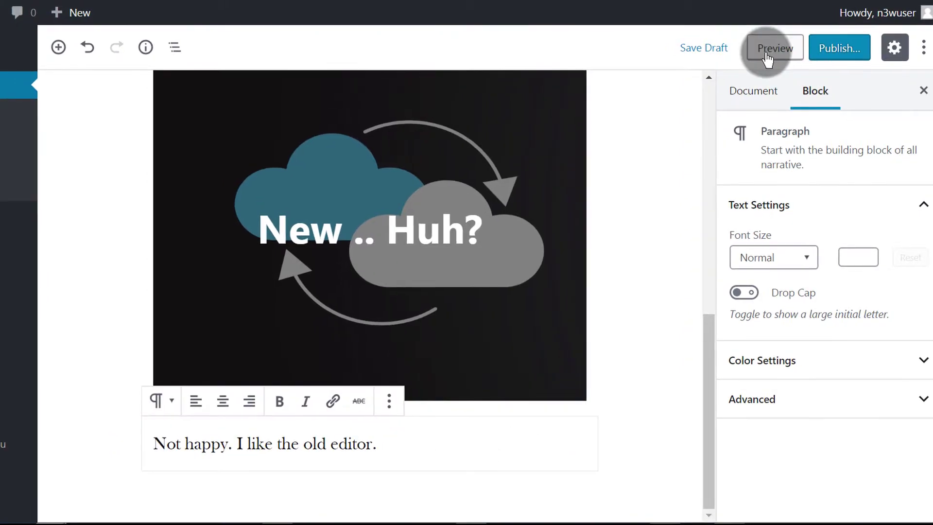
- Preview the post and look through its title, heading, images and closing paragraph
{"action": "left_click", "coordinate": [766, 50]}
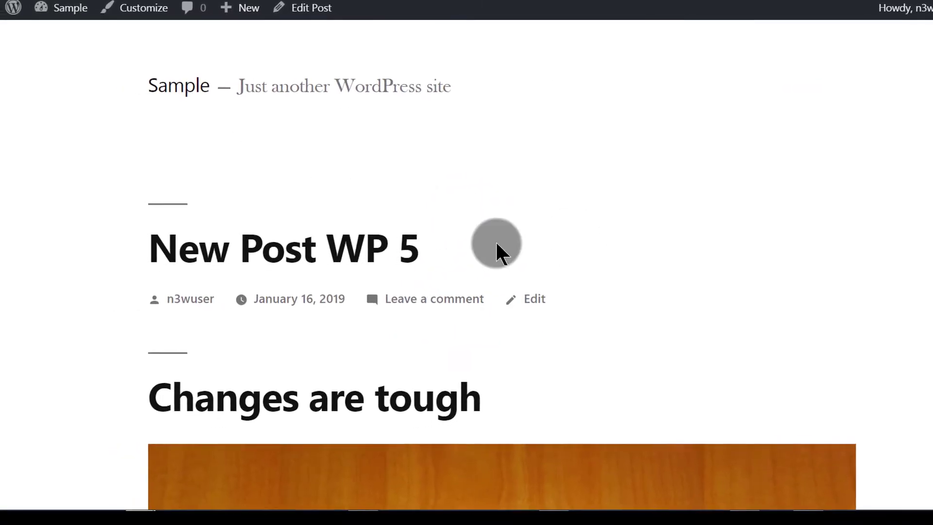
{"action": "scroll", "coordinate": [486, 250], "scroll_direction": "down", "scroll_amount": 5}
{"action": "scroll", "coordinate": [507, 257], "scroll_direction": "down", "scroll_amount": 10}
{"action": "scroll", "coordinate": [511, 260], "scroll_direction": "up", "scroll_amount": 3}
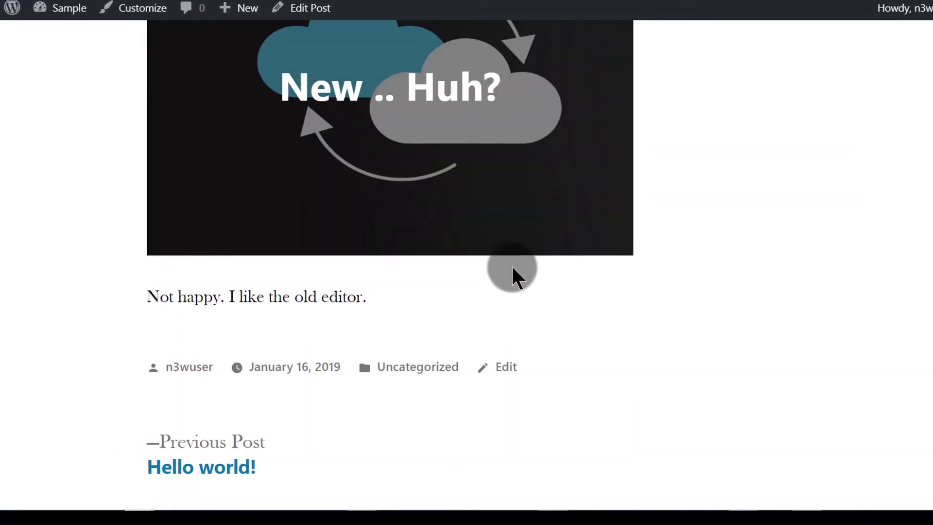
{"action": "scroll", "coordinate": [501, 221], "scroll_direction": "down", "scroll_amount": 5}
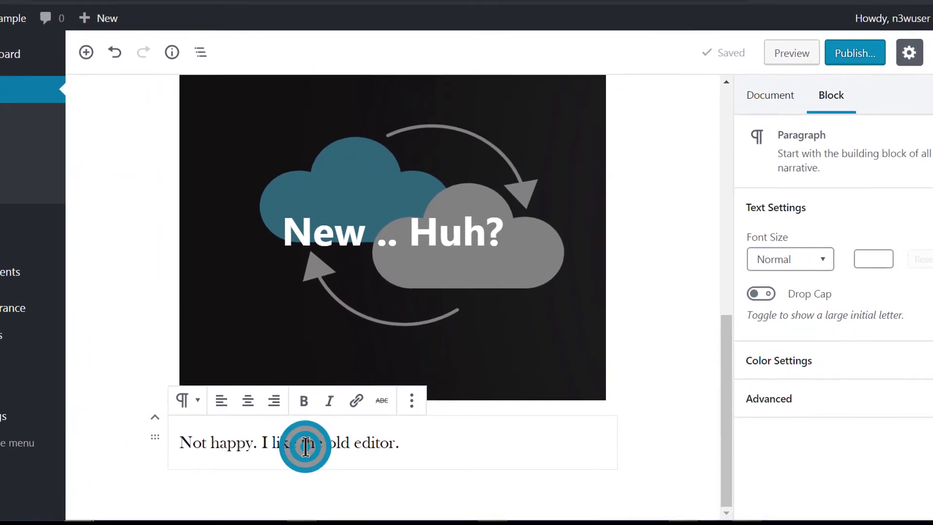
- Give the "Not happy. I like the old editor." paragraph a bright blue background color
{"action": "left_click", "coordinate": [894, 360]}
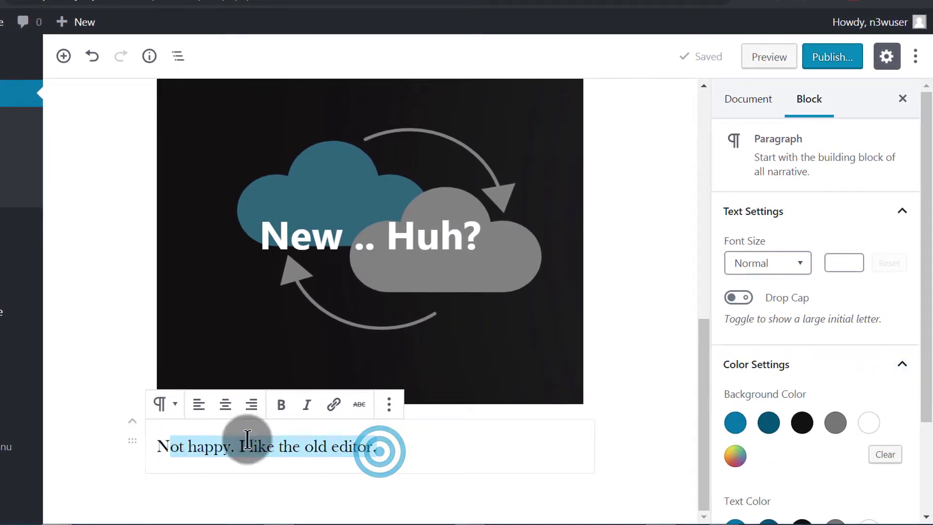
{"action": "left_click", "coordinate": [733, 426]}
{"action": "left_click", "coordinate": [576, 473]}
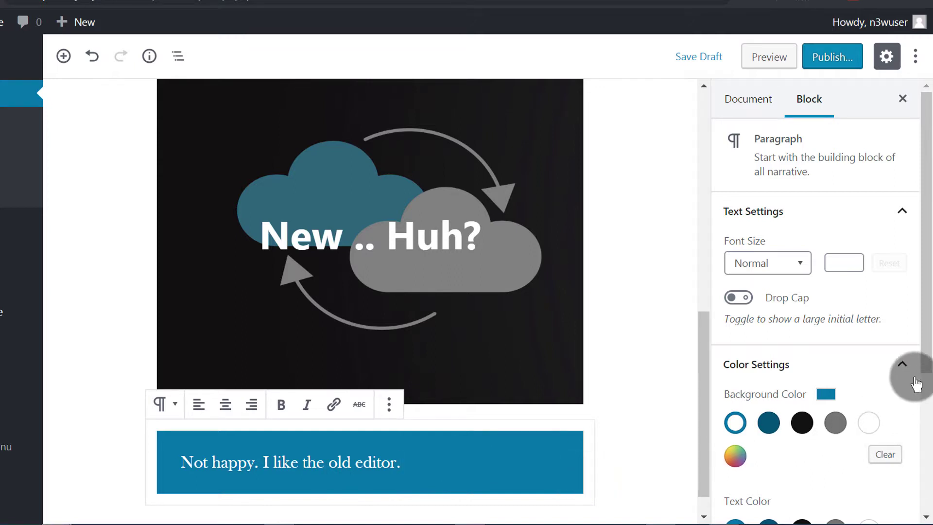
- Set the text color of the blue paragraph to Dark Gray
{"action": "left_click_drag", "start_coordinate": [928, 394], "coordinate": [928, 444]}
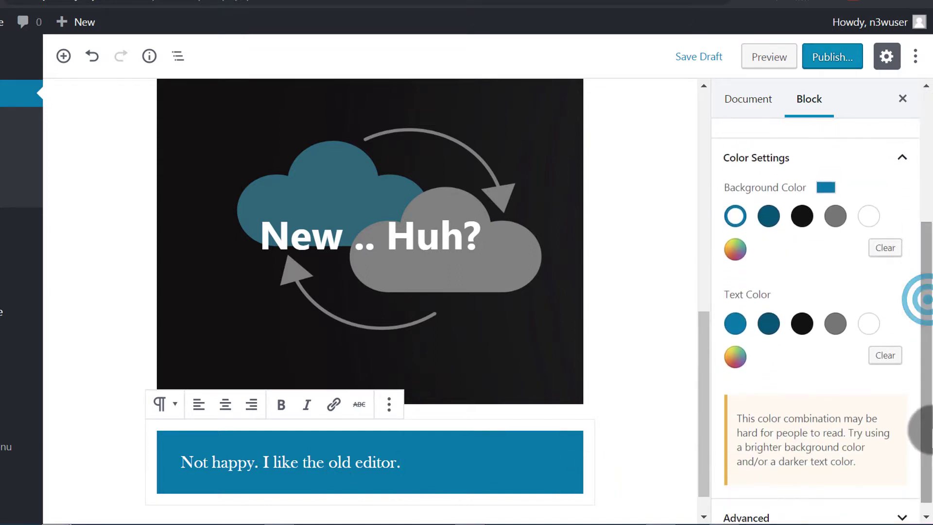
{"action": "left_click_drag", "start_coordinate": [418, 457], "coordinate": [177, 462]}
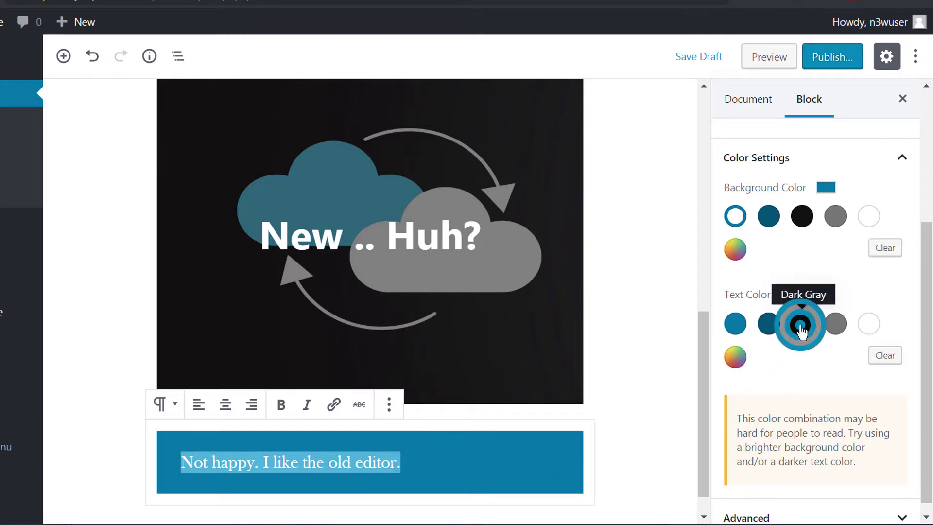
{"action": "left_click", "coordinate": [616, 447]}
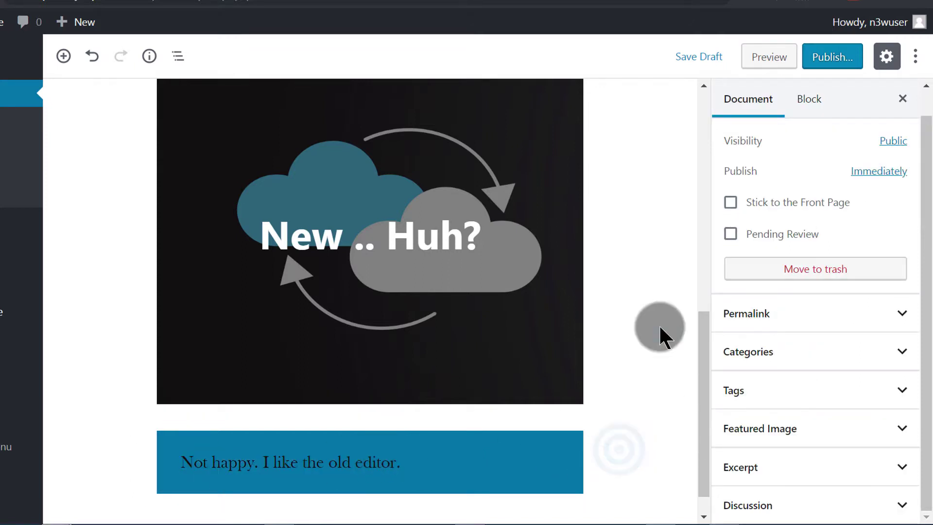
- Preview the post again, check the recolored paragraph below the cover, and close the preview
{"action": "left_click", "coordinate": [759, 61]}
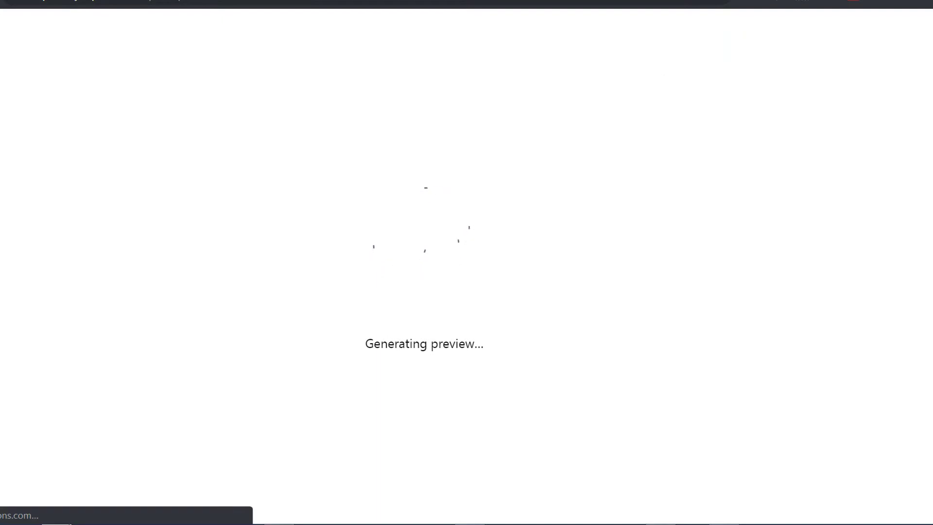
{"action": "scroll", "coordinate": [475, 277], "scroll_direction": "down", "scroll_amount": 9}
{"action": "scroll", "coordinate": [475, 272], "scroll_direction": "down", "scroll_amount": 15}
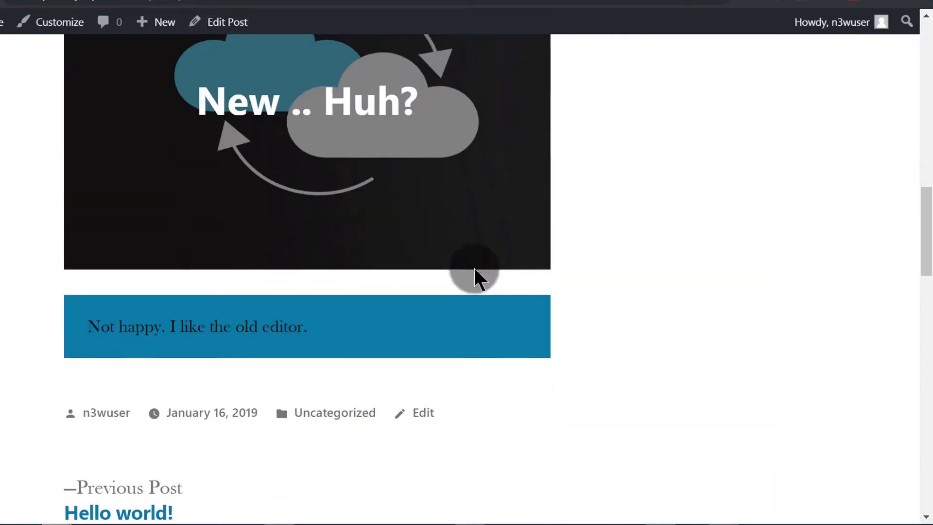
{"action": "scroll", "coordinate": [475, 272], "scroll_direction": "up", "scroll_amount": 6}
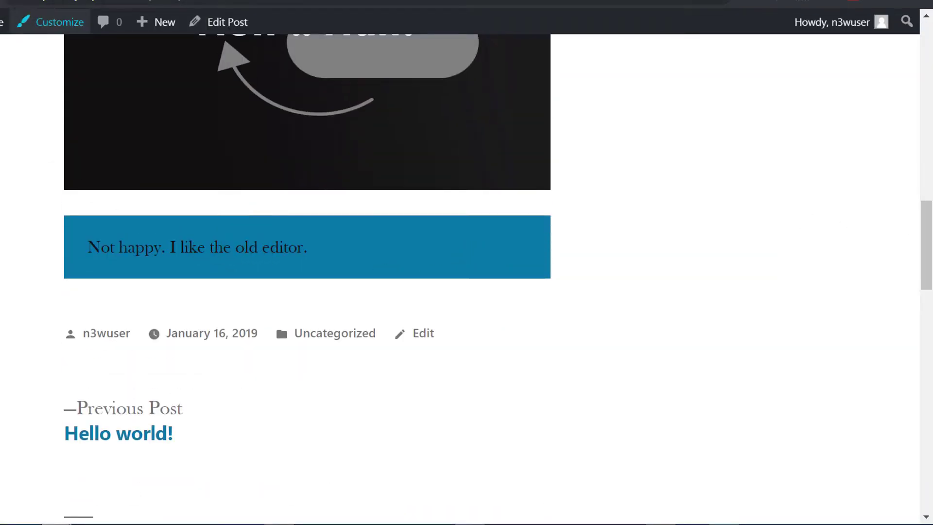
{"action": "key", "text": "ctrl+w"}
- Look over the post's document settings and compare them with the block settings
{"action": "left_click_drag", "start_coordinate": [702, 347], "coordinate": [707, 474]}
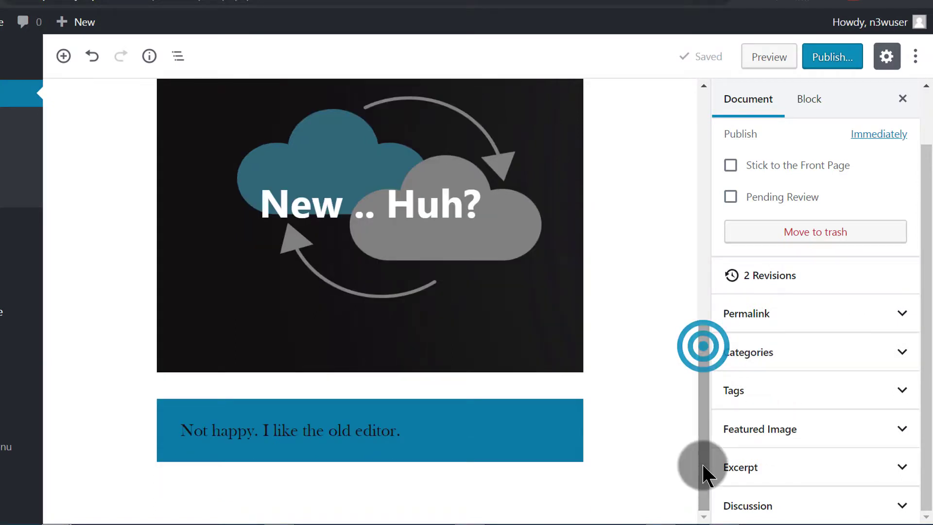
{"action": "mouse_move", "coordinate": [927, 265]}
{"action": "left_mouse_down"}
{"action": "mouse_move", "coordinate": [922, 100]}
{"action": "mouse_move", "coordinate": [921, 256]}
{"action": "left_mouse_up"}
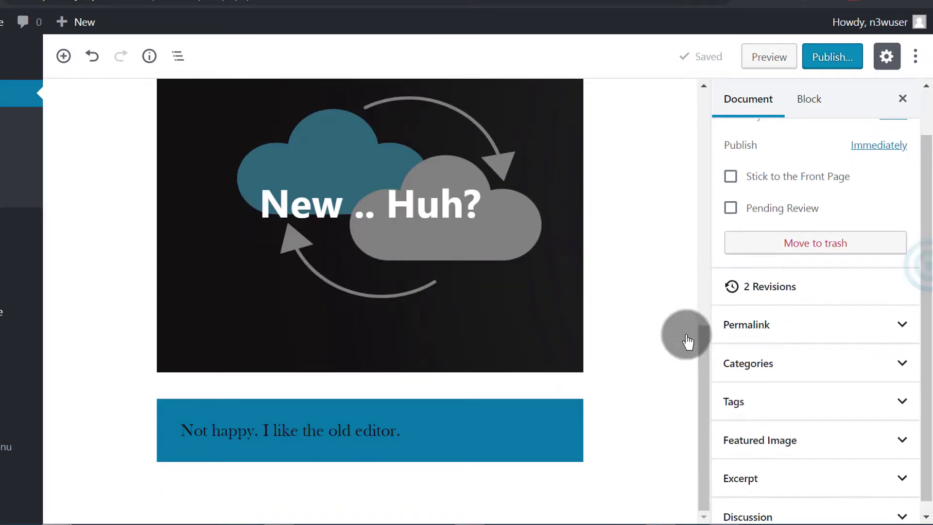
{"action": "left_click", "coordinate": [808, 100]}
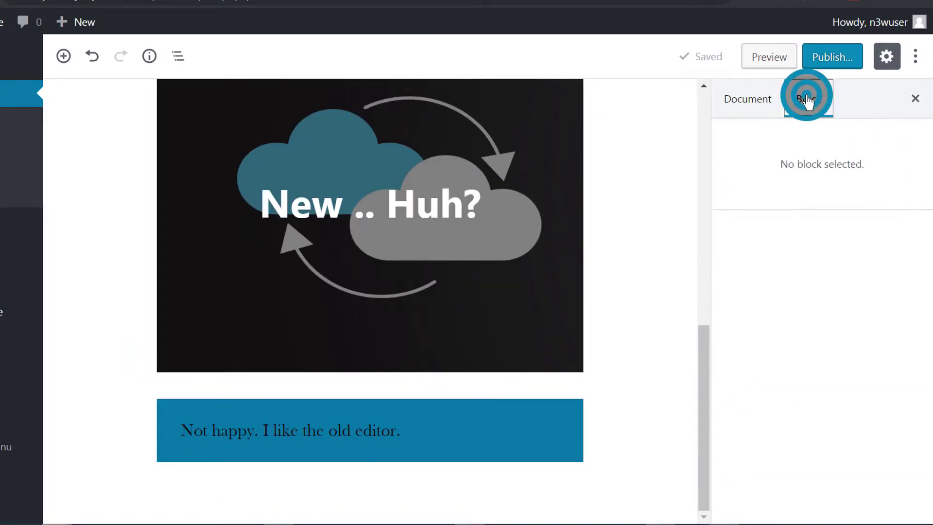
{"action": "left_click", "coordinate": [750, 114]}
{"action": "scroll", "coordinate": [753, 121], "scroll_direction": "down", "scroll_amount": 1}
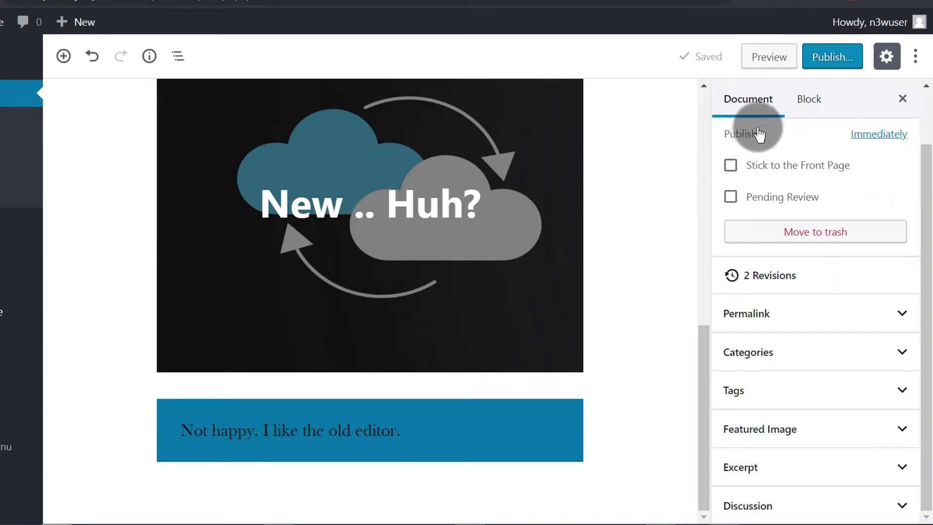
{"action": "scroll", "coordinate": [385, 104], "scroll_direction": "up", "scroll_amount": 10}
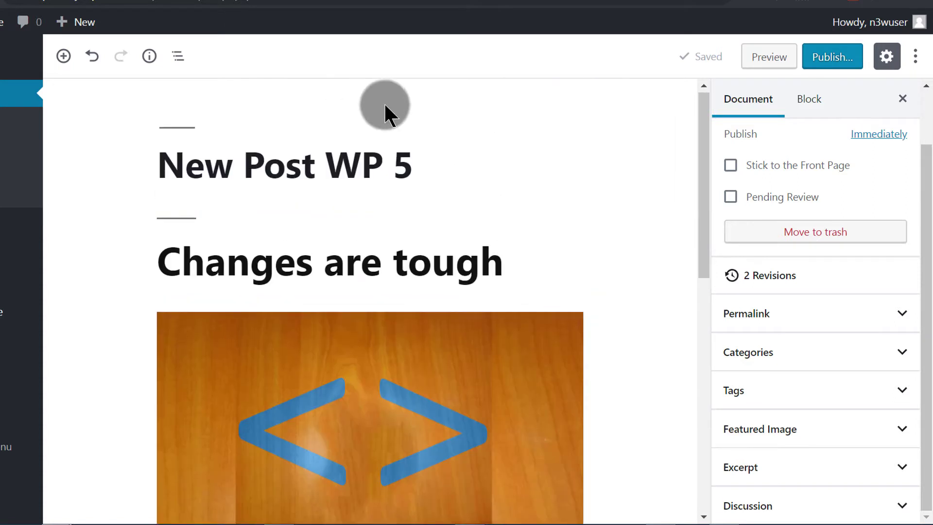
{"action": "left_click", "coordinate": [751, 107]}
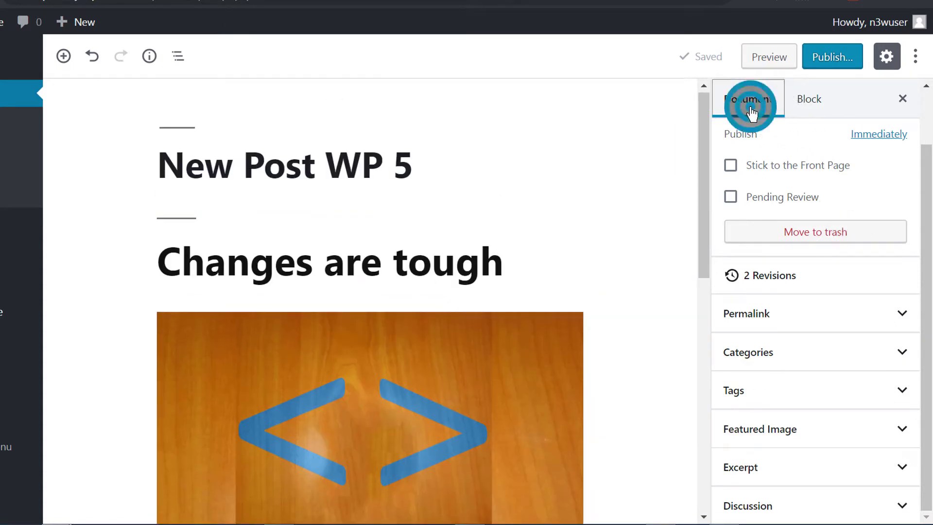
{"action": "left_click", "coordinate": [922, 203]}
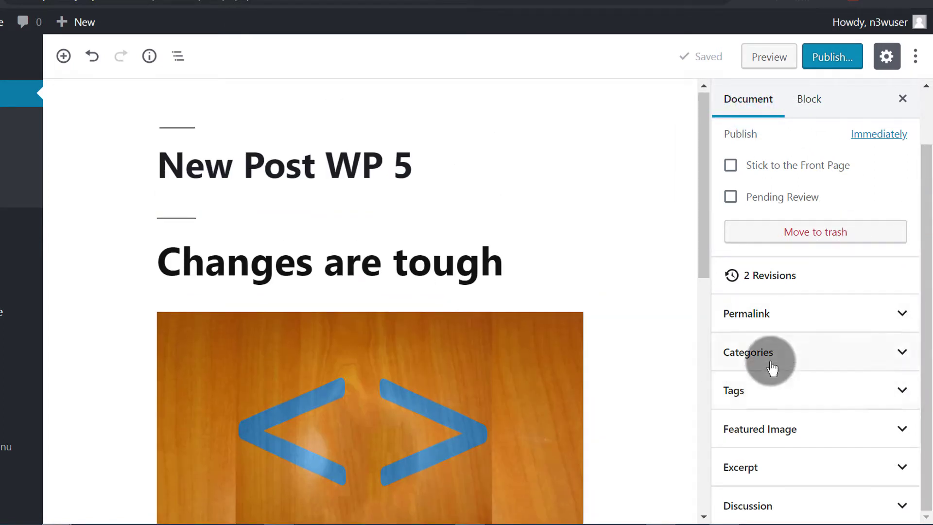
- Examine the post's category, permalink and tag settings
{"action": "left_click", "coordinate": [906, 364]}
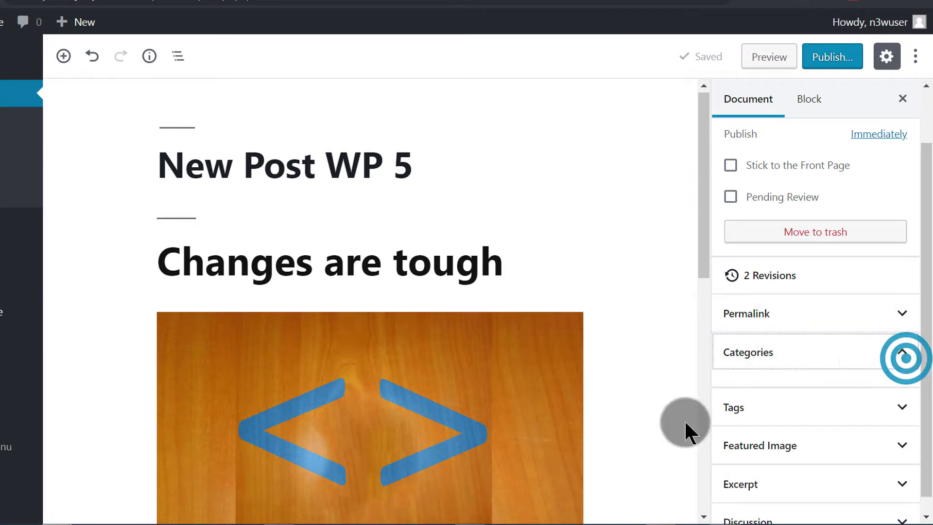
{"action": "left_click", "coordinate": [894, 321]}
{"action": "left_click_drag", "start_coordinate": [814, 369], "coordinate": [697, 381]}
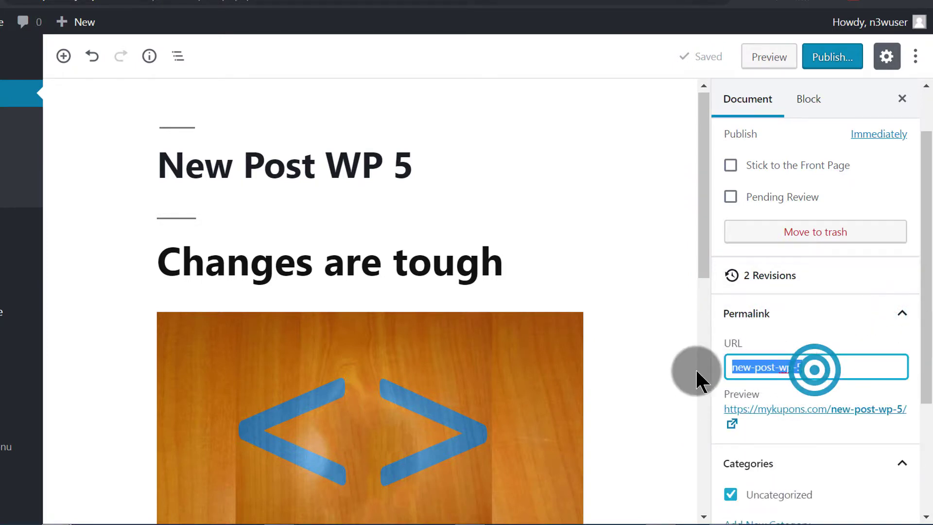
{"action": "left_click_drag", "start_coordinate": [926, 261], "coordinate": [923, 415]}
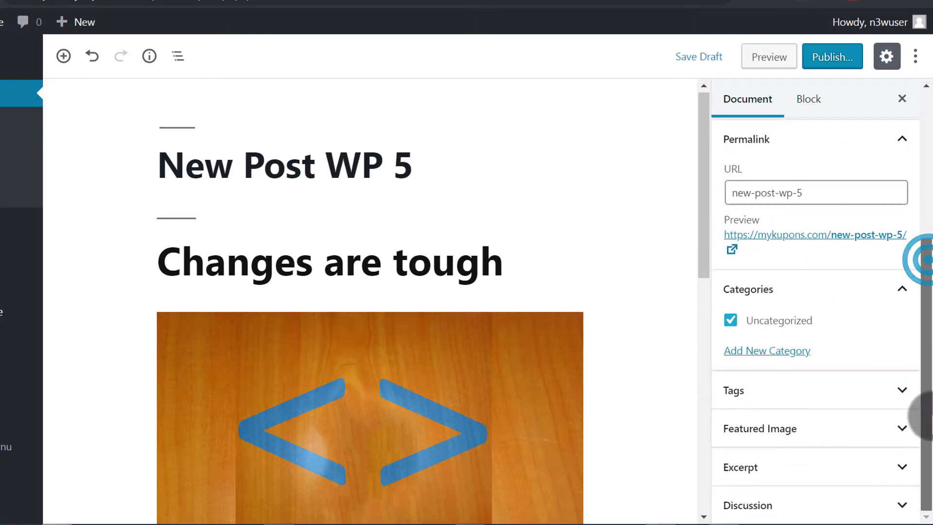
{"action": "left_click", "coordinate": [896, 388]}
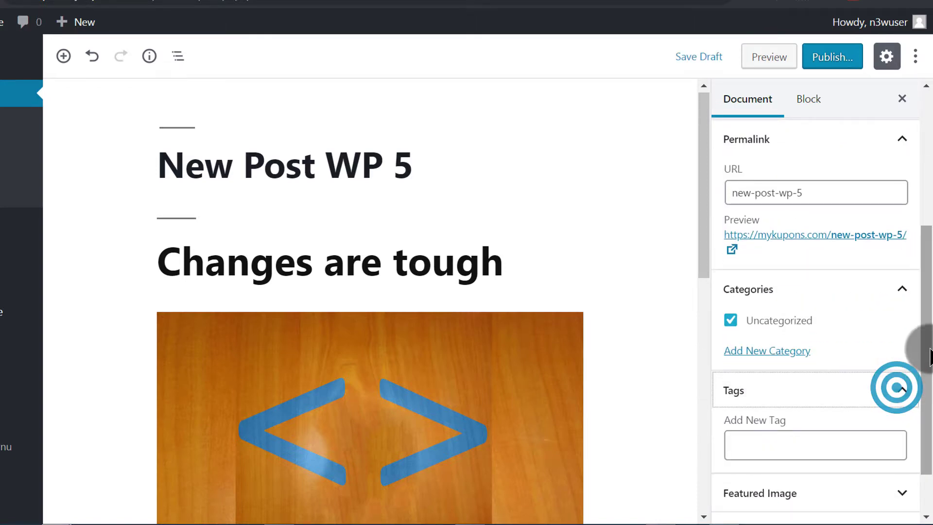
{"action": "scroll", "coordinate": [926, 355], "scroll_direction": "down", "scroll_amount": 1}
- Set mailmunch-for-collecting-leads.jpg from the media library as the post's featured image
{"action": "left_click", "coordinate": [902, 427]}
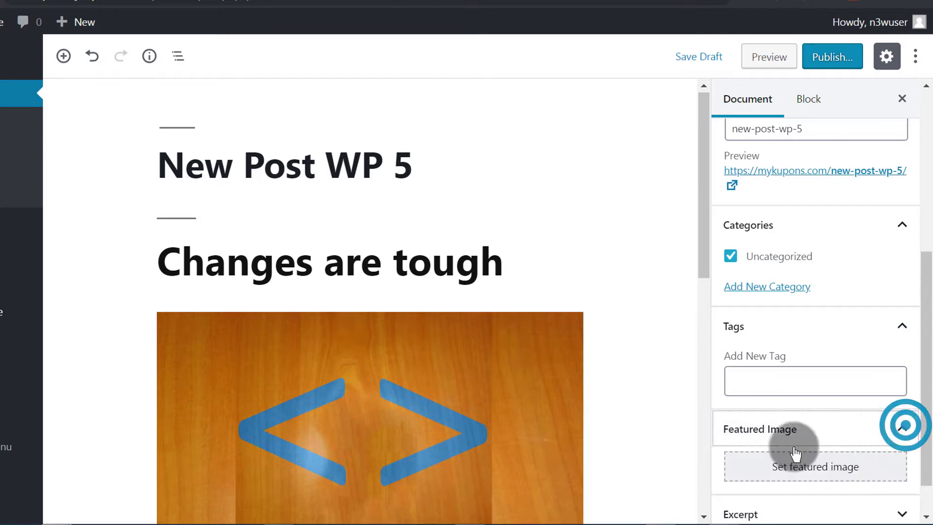
{"action": "left_click_drag", "start_coordinate": [922, 417], "coordinate": [922, 443]}
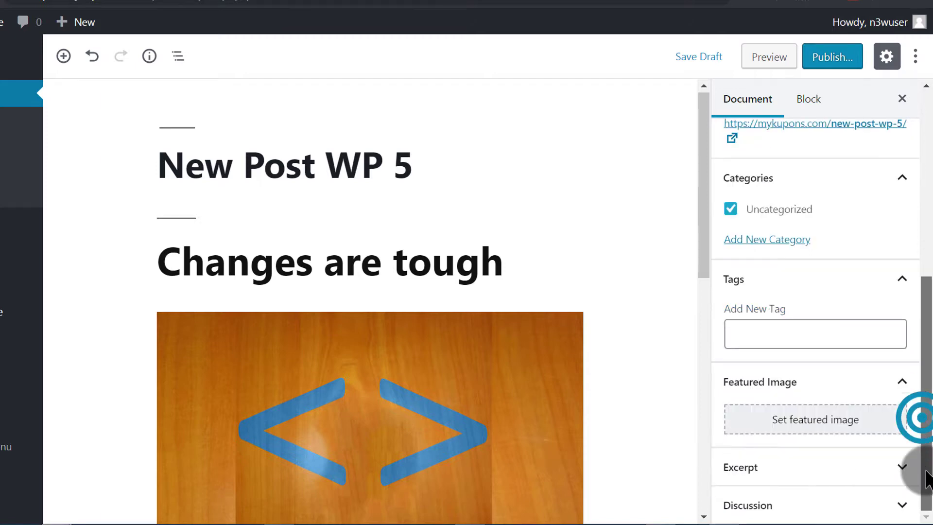
{"action": "left_click", "coordinate": [826, 434]}
{"action": "left_click", "coordinate": [253, 214]}
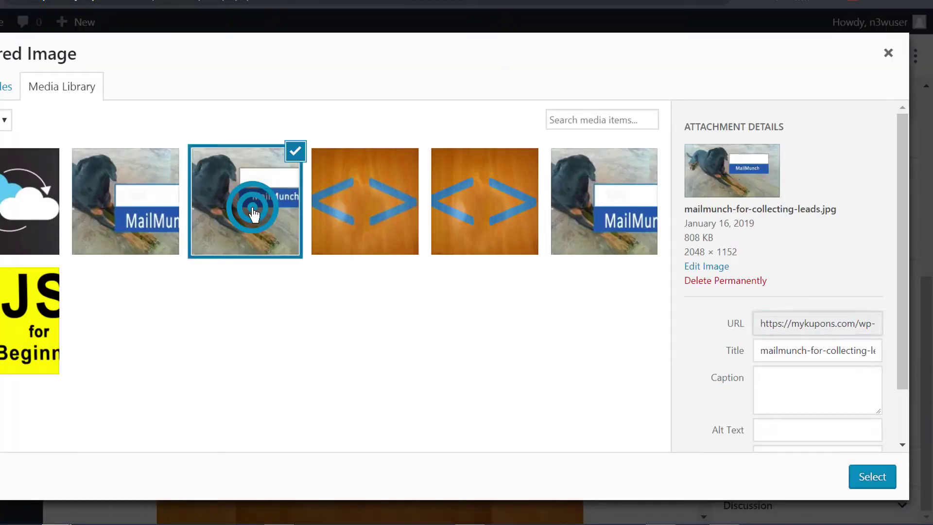
{"action": "left_click", "coordinate": [254, 213]}
{"action": "left_click", "coordinate": [246, 187]}
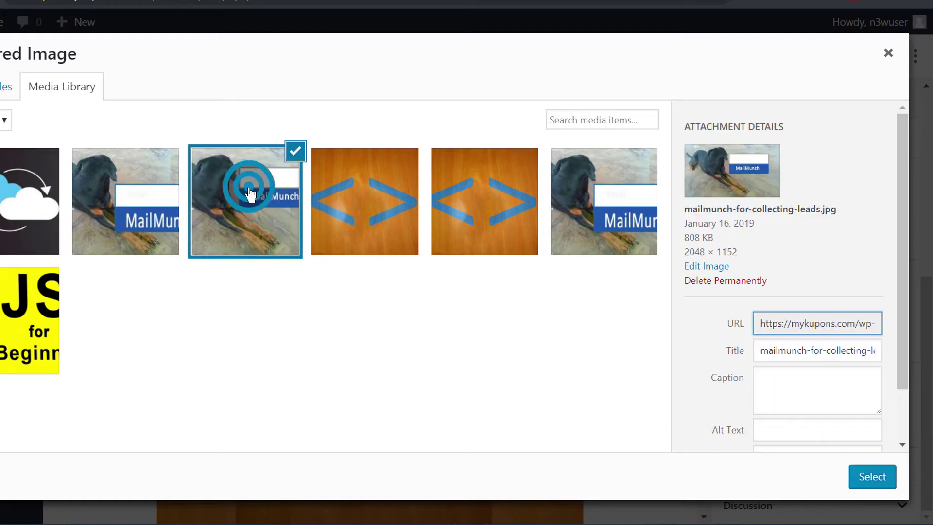
{"action": "left_click", "coordinate": [885, 486]}
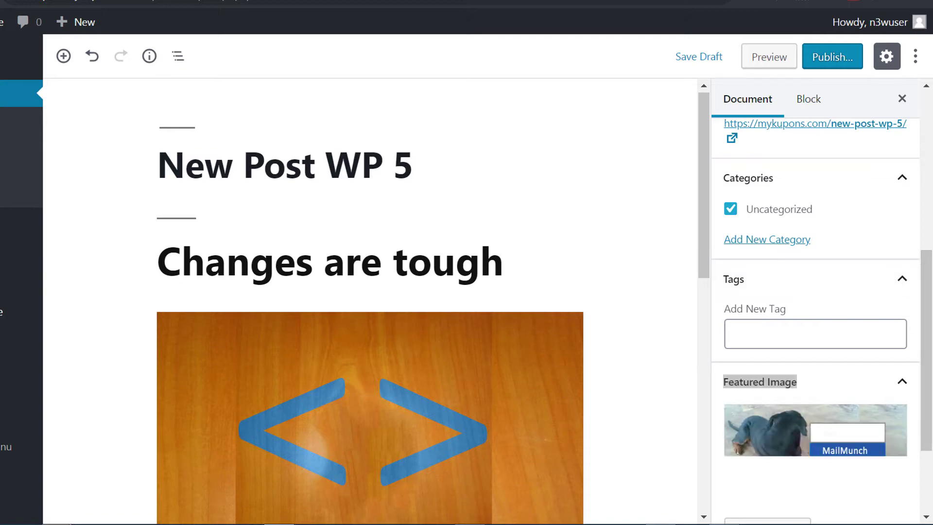
{"action": "scroll", "coordinate": [923, 311], "scroll_direction": "down", "scroll_amount": 2}
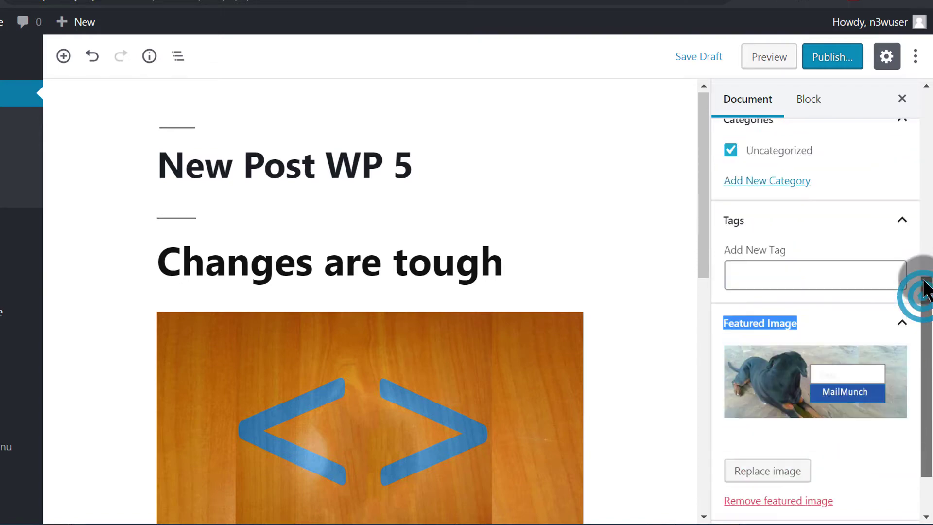
- Publish the post with public visibility and immediate timing, and dismiss the publishing confirmation
{"action": "scroll", "coordinate": [899, 156], "scroll_direction": "up", "scroll_amount": 5}
{"action": "left_click", "coordinate": [830, 57]}
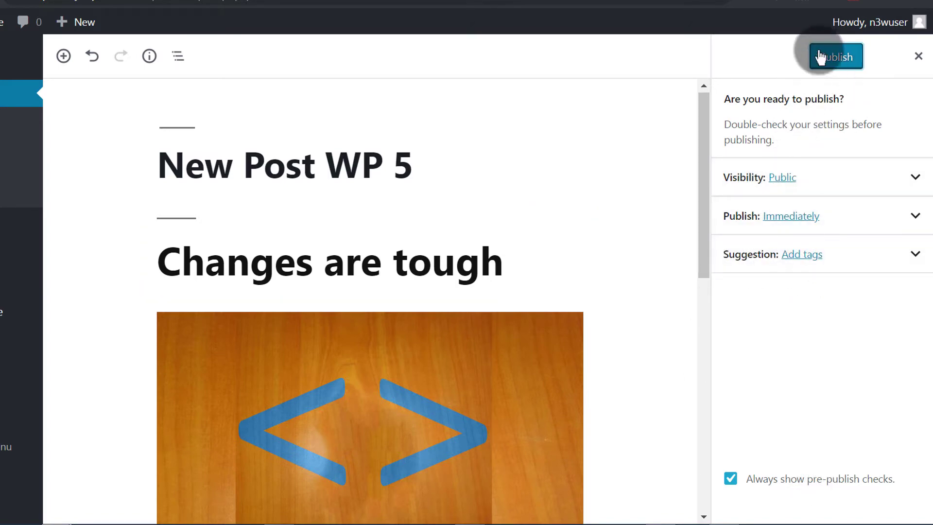
{"action": "left_click", "coordinate": [835, 58]}
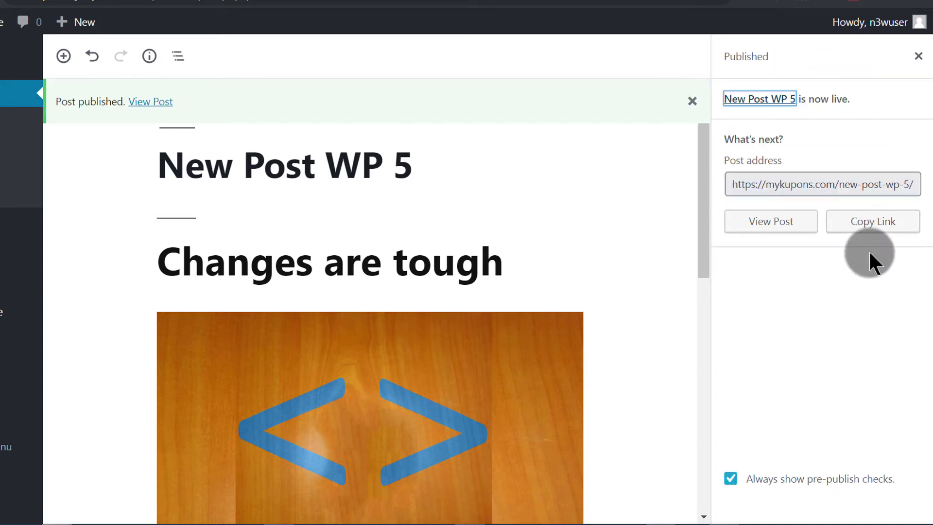
{"action": "left_click", "coordinate": [917, 56]}
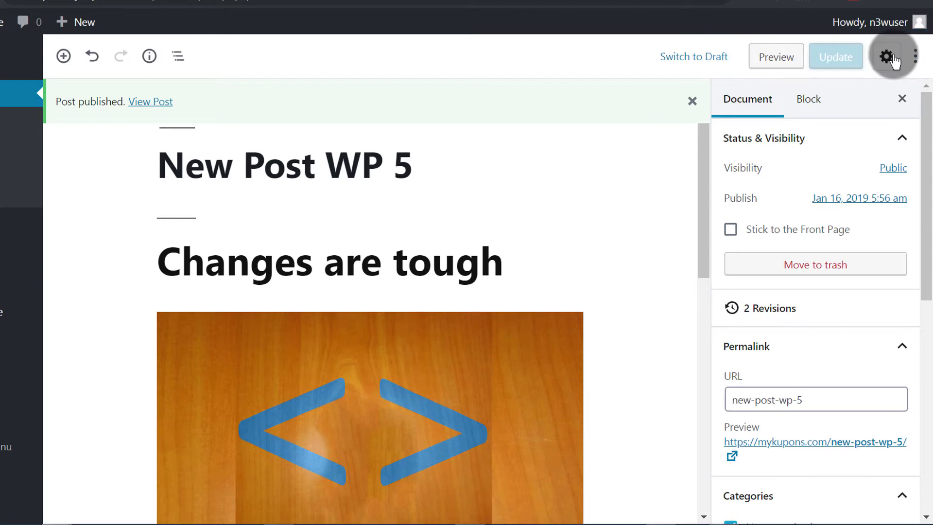
- Examine the published post's document settings, including the featured image, excerpt and discussion options
{"action": "left_click", "coordinate": [888, 56]}
{"action": "left_click", "coordinate": [889, 56]}
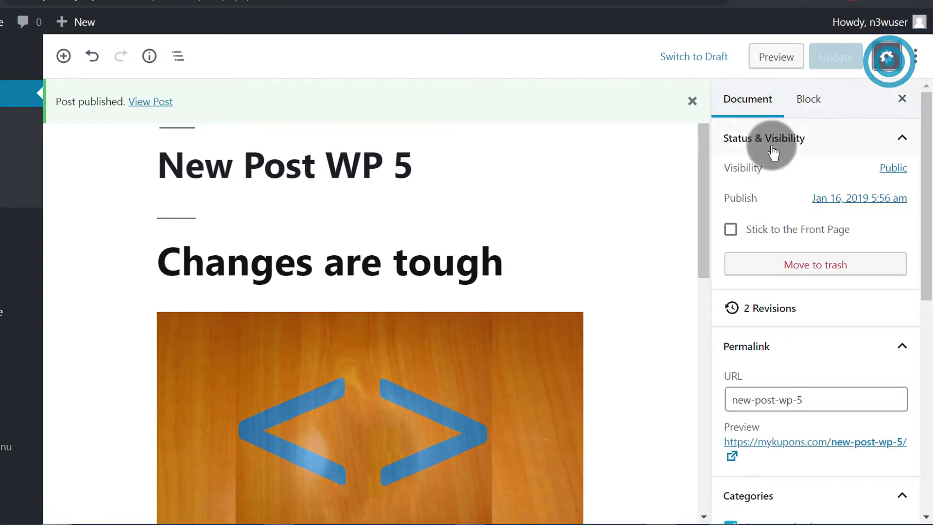
{"action": "left_click", "coordinate": [752, 99]}
{"action": "scroll", "coordinate": [785, 374], "scroll_direction": "down", "scroll_amount": 5}
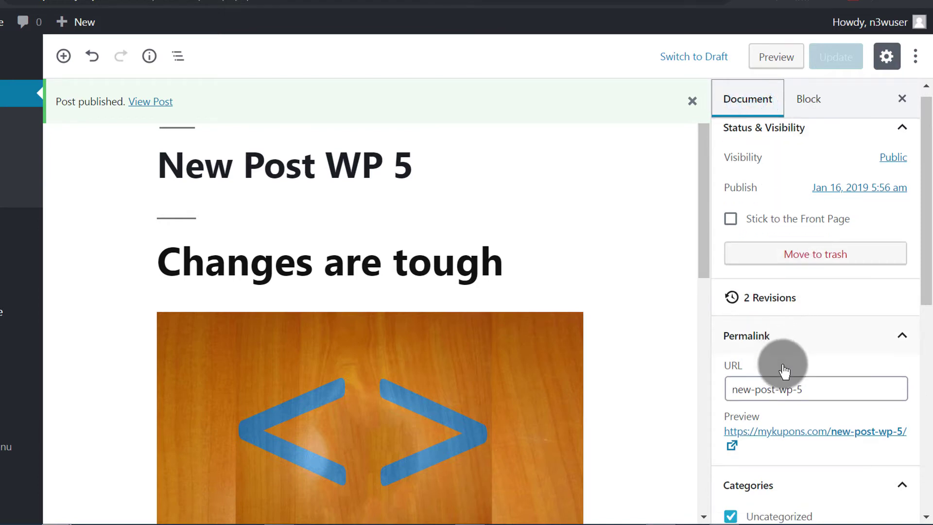
{"action": "scroll", "coordinate": [816, 425], "scroll_direction": "down", "scroll_amount": 4}
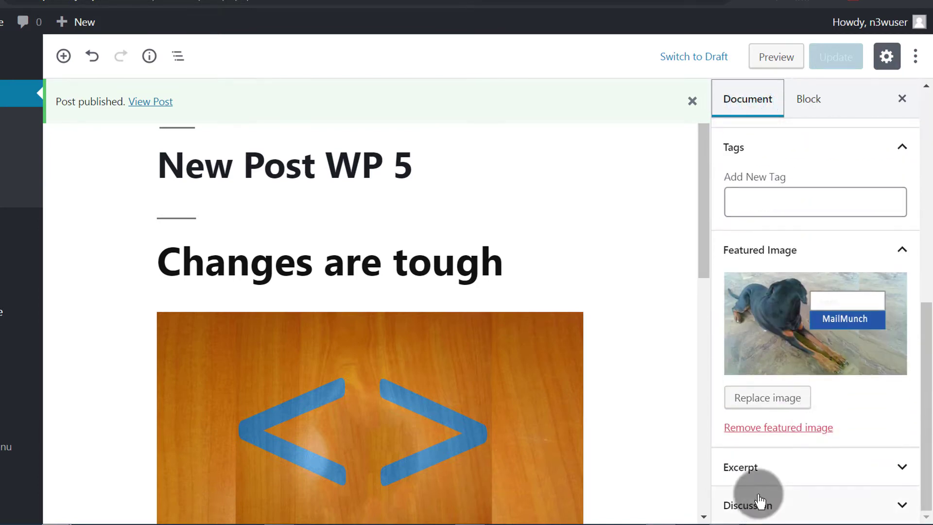
{"action": "left_click", "coordinate": [869, 465]}
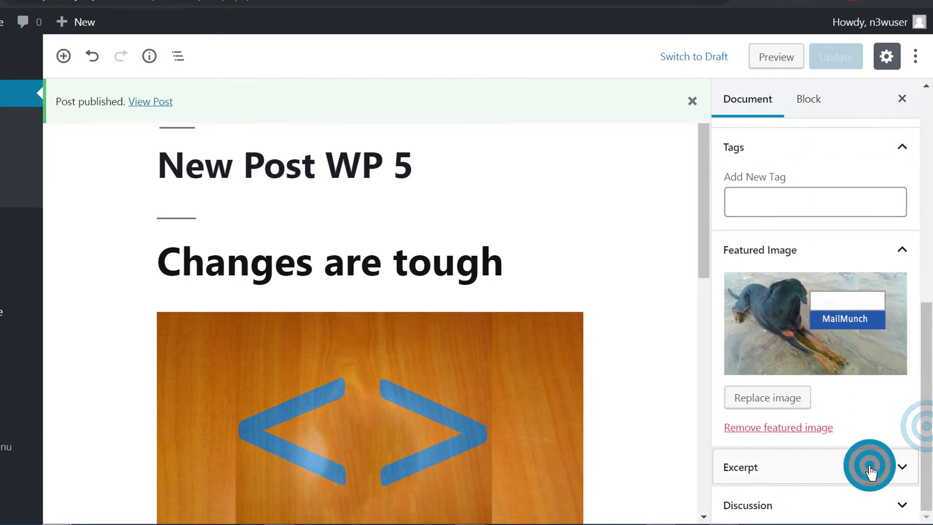
{"action": "scroll", "coordinate": [926, 364], "scroll_direction": "down", "scroll_amount": 3}
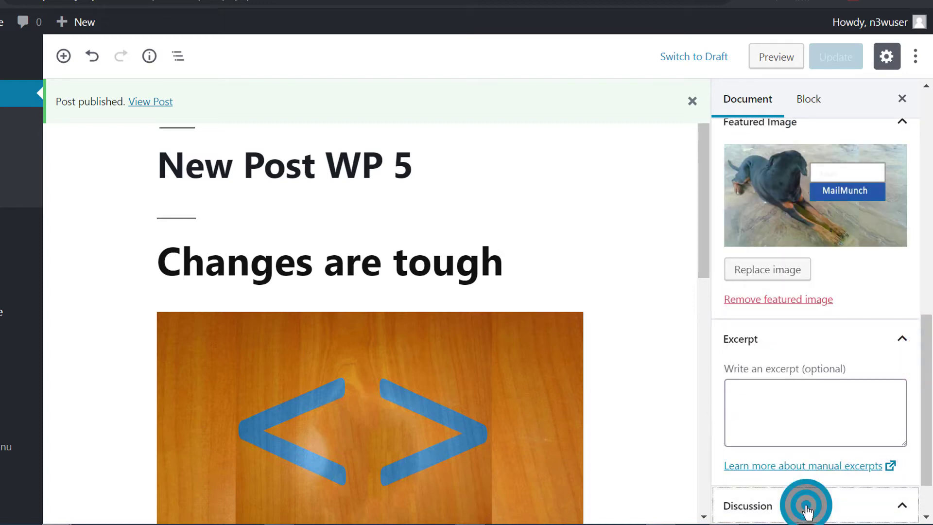
{"action": "left_click_drag", "start_coordinate": [923, 358], "coordinate": [922, 384]}
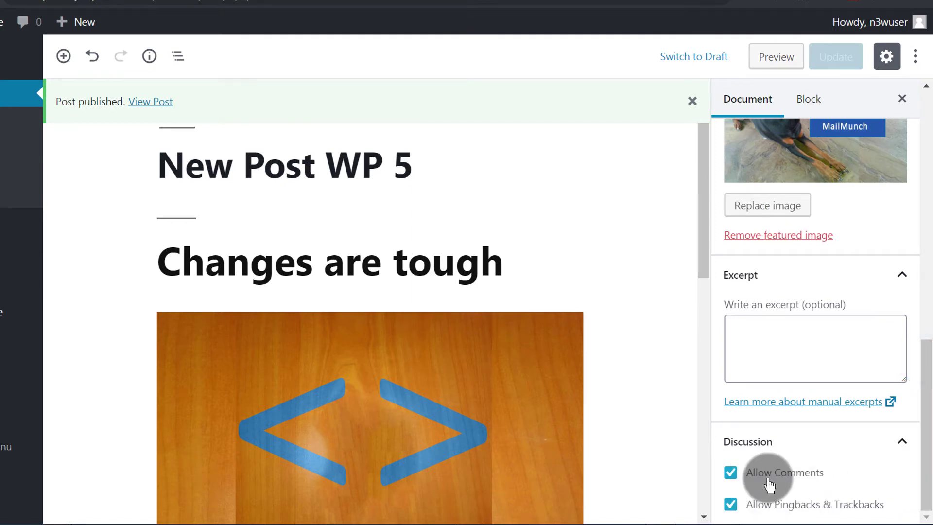
{"action": "left_click_drag", "start_coordinate": [925, 407], "coordinate": [925, 121]}
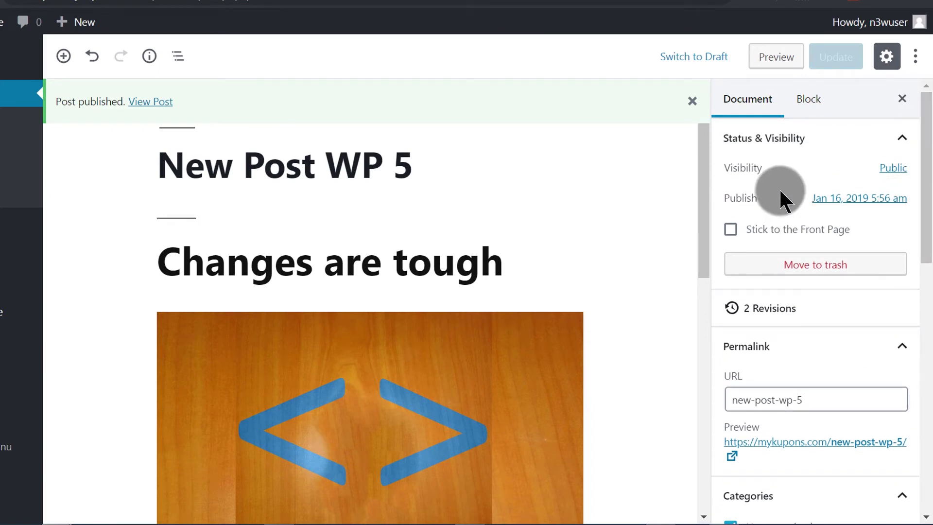
- Check the block settings of the "Changes are tough" heading and deselect the block
{"action": "left_click", "coordinate": [808, 98]}
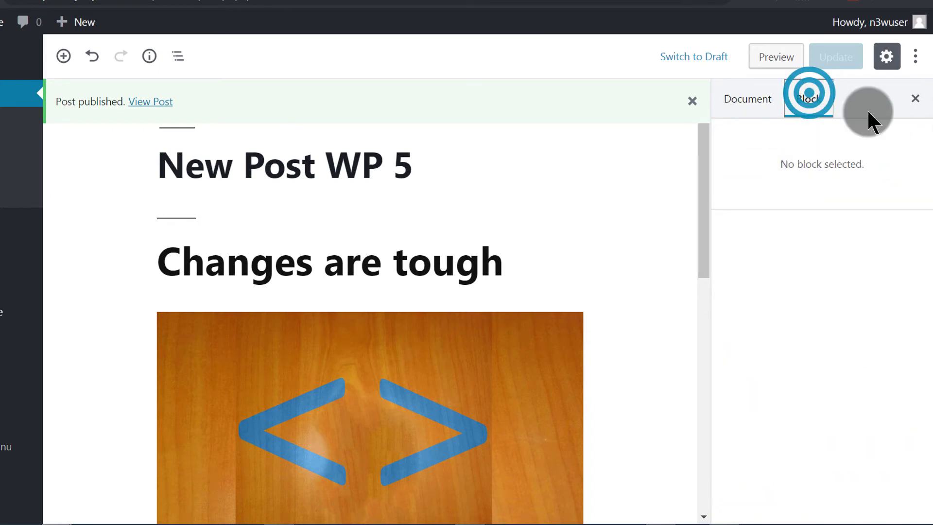
{"action": "left_click", "coordinate": [539, 233]}
{"action": "left_click_drag", "start_coordinate": [704, 180], "coordinate": [714, 453]}
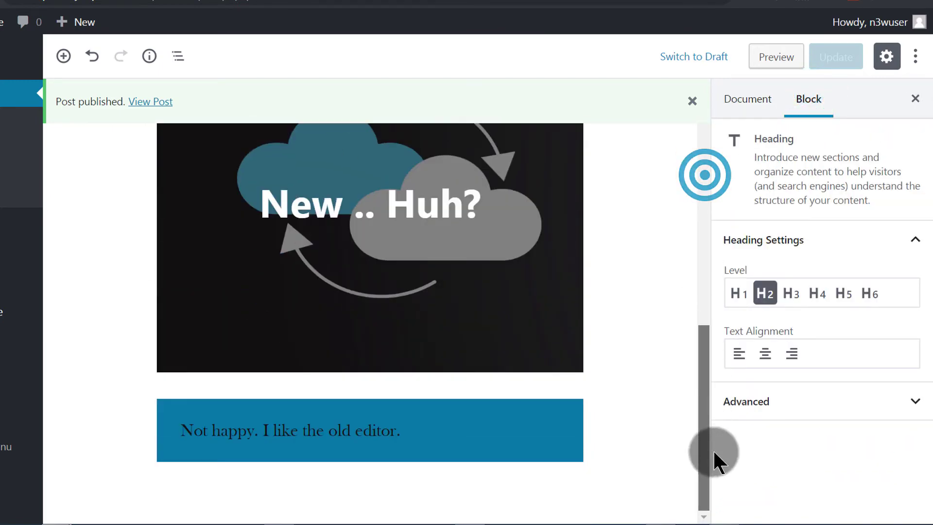
{"action": "left_click", "coordinate": [639, 467]}
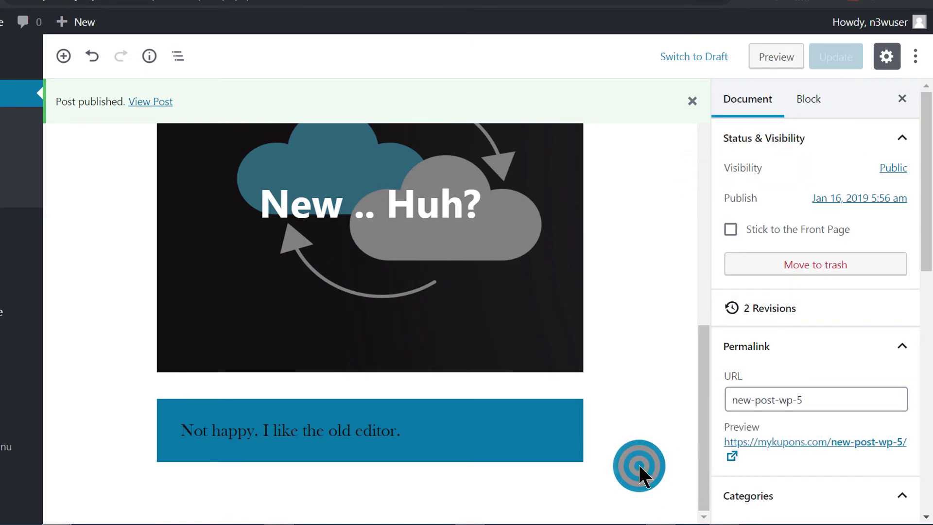
- Set the font size of the blue "Not happy. I like the old editor." paragraph to Large
{"action": "left_click", "coordinate": [816, 99]}
{"action": "left_click", "coordinate": [430, 299]}
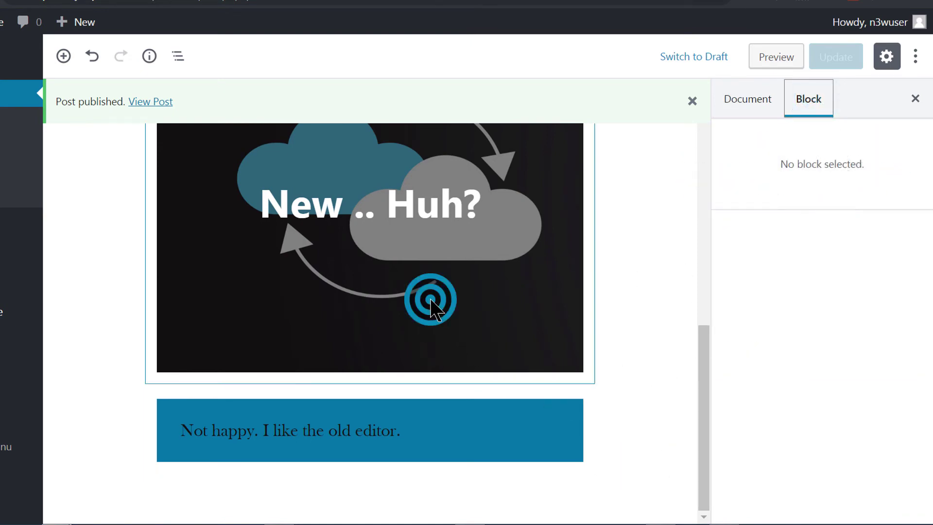
{"action": "left_click", "coordinate": [369, 415]}
{"action": "left_click", "coordinate": [814, 100]}
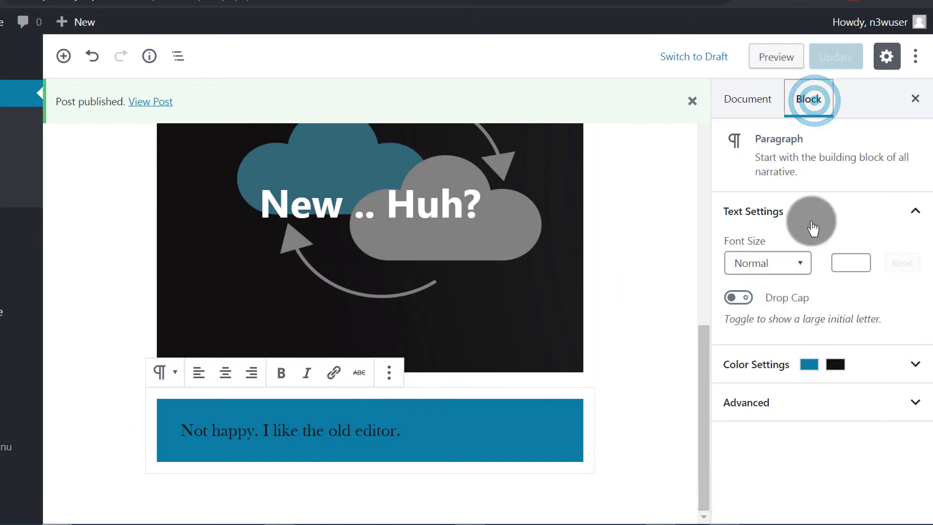
{"action": "left_click", "coordinate": [799, 277]}
{"action": "left_click", "coordinate": [750, 387]}
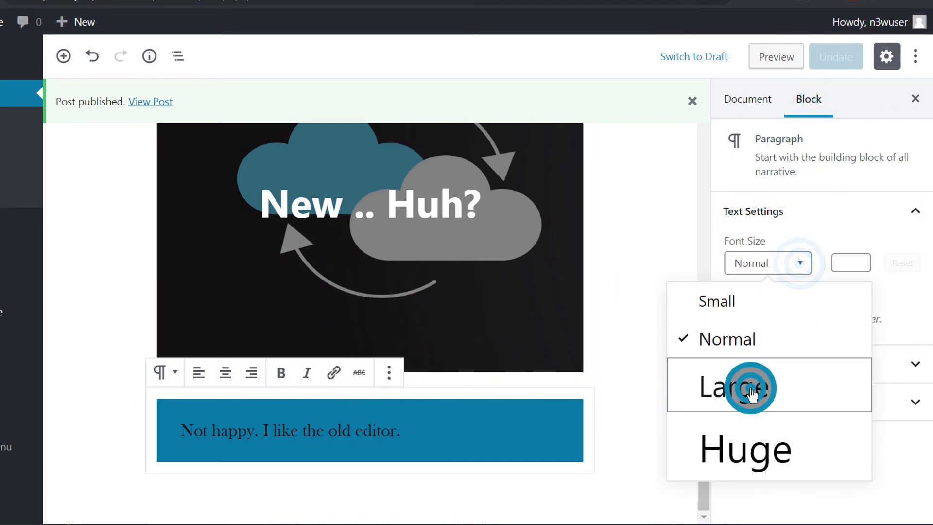
{"action": "left_click", "coordinate": [629, 406]}
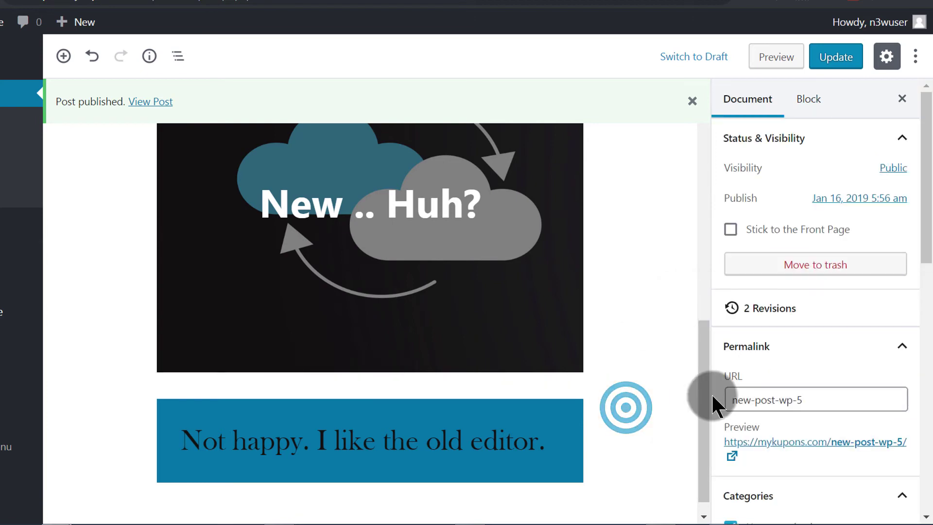
- Browse the layout element blocks that can be inserted between the cover and the blue paragraph, and close the list
{"action": "scroll", "coordinate": [559, 311], "scroll_direction": "up", "scroll_amount": 5}
{"action": "left_click", "coordinate": [385, 176]}
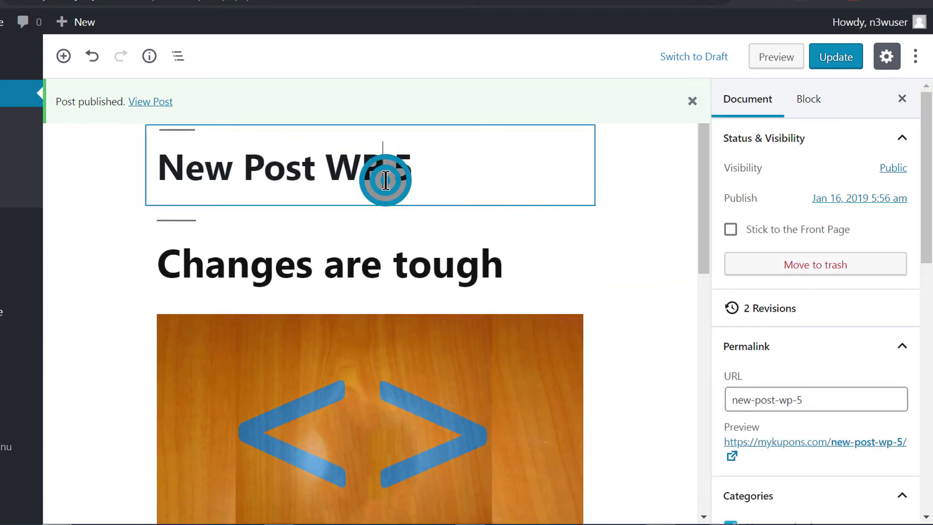
{"action": "left_click_drag", "start_coordinate": [704, 185], "coordinate": [593, 516]}
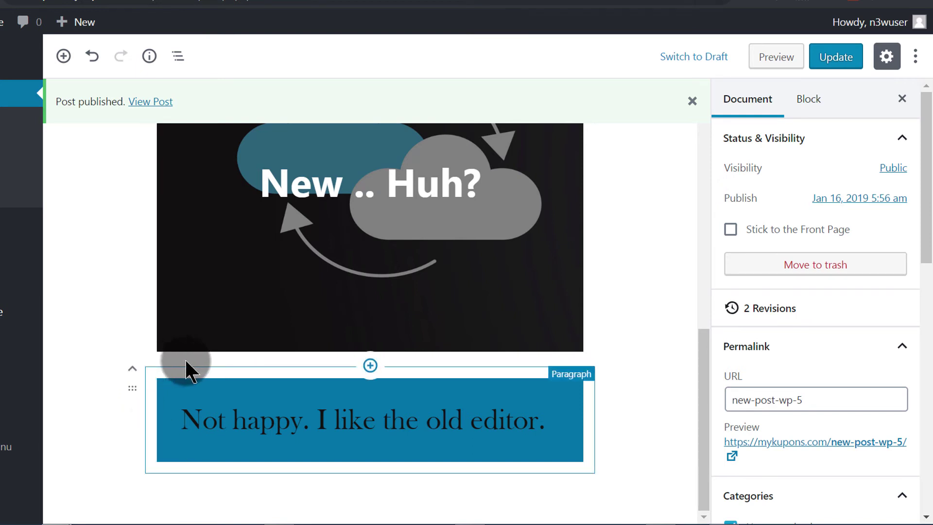
{"action": "left_click", "coordinate": [372, 365]}
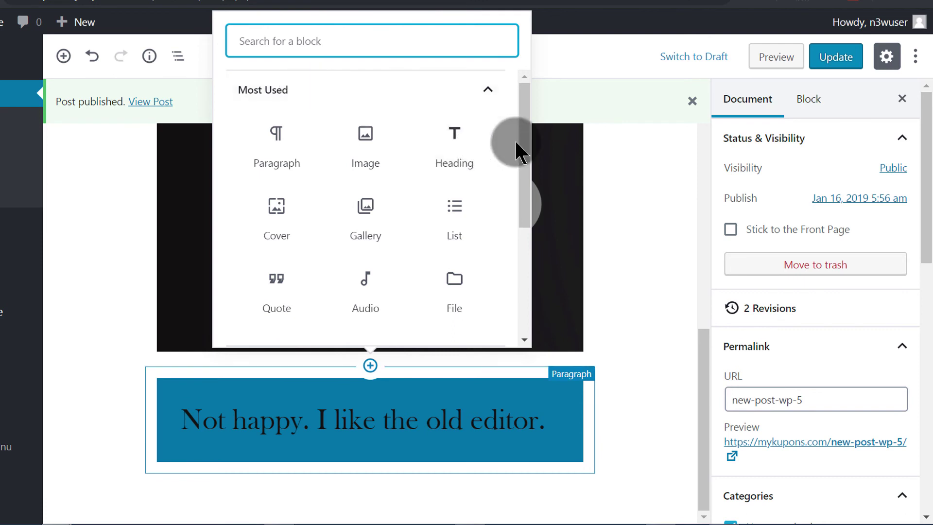
{"action": "left_click_drag", "start_coordinate": [524, 135], "coordinate": [533, 267]}
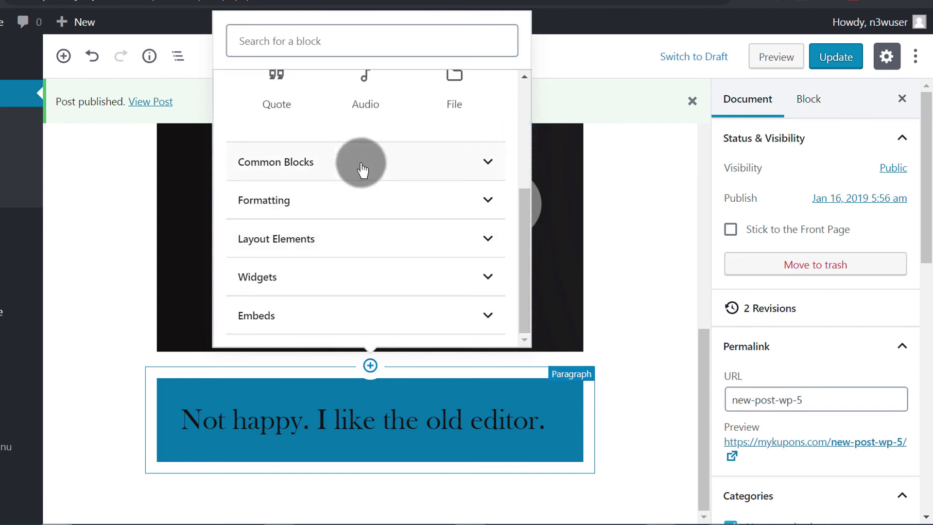
{"action": "left_click", "coordinate": [471, 249]}
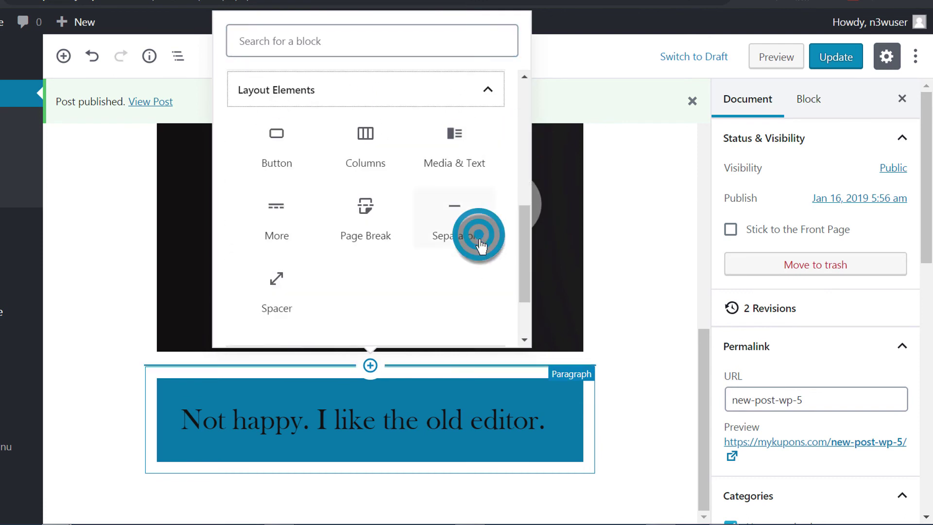
{"action": "left_click", "coordinate": [643, 198]}
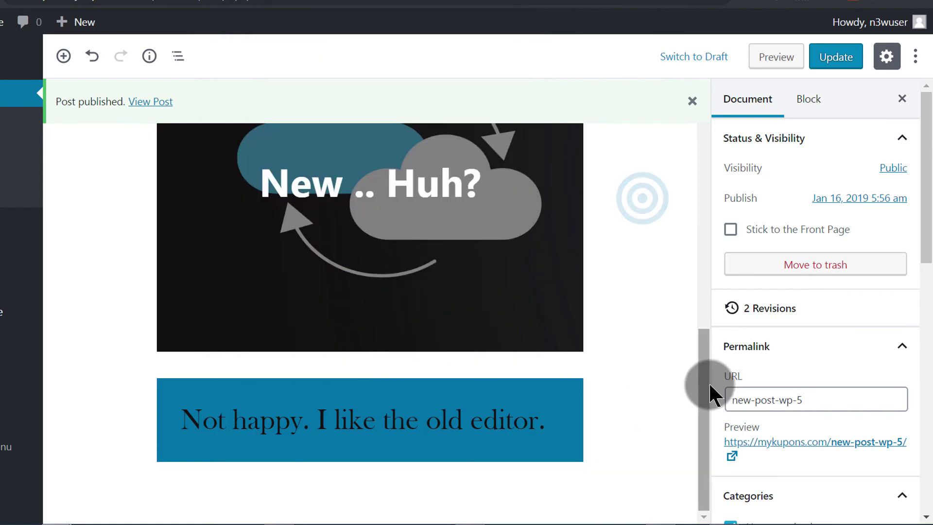
- Look through the post's content and check the block settings for the blue paragraph's text
{"action": "left_click_drag", "start_coordinate": [705, 381], "coordinate": [708, 128]}
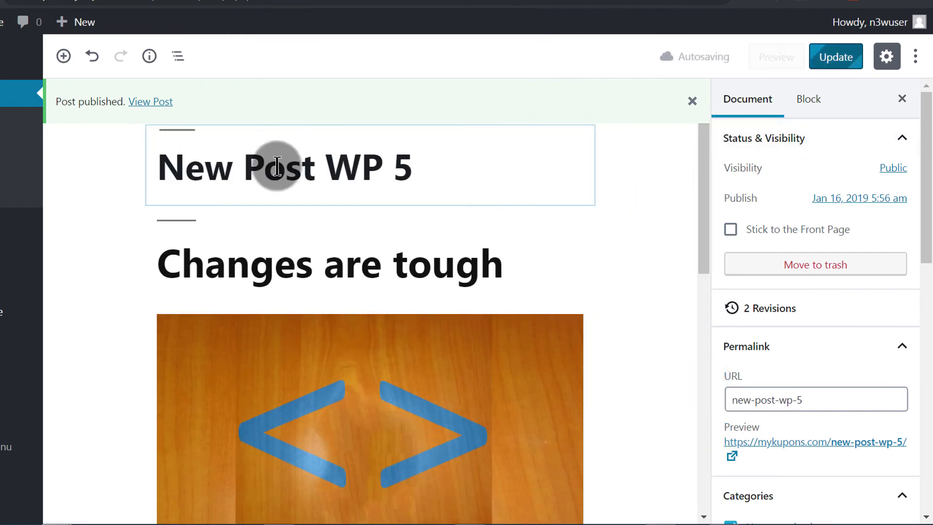
{"action": "left_click", "coordinate": [700, 168]}
{"action": "left_click_drag", "start_coordinate": [701, 169], "coordinate": [708, 468]}
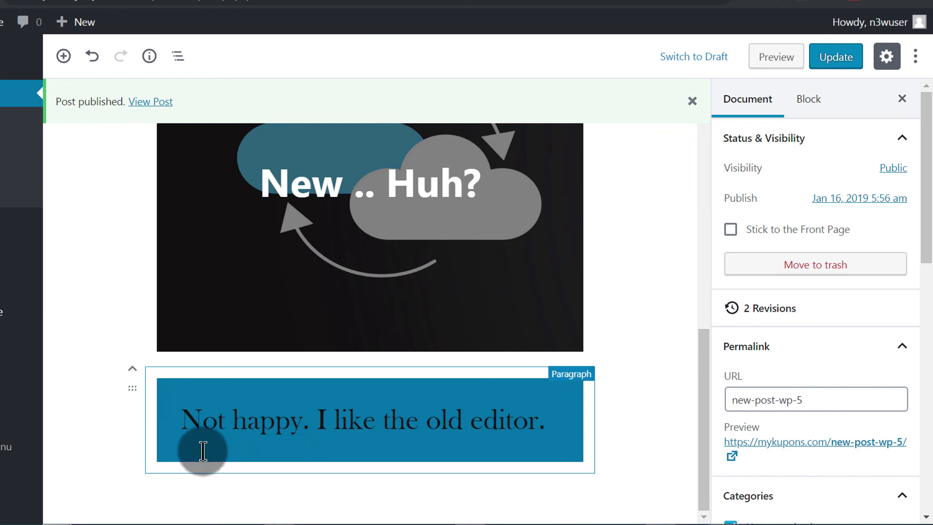
{"action": "left_click_drag", "start_coordinate": [174, 421], "coordinate": [511, 425]}
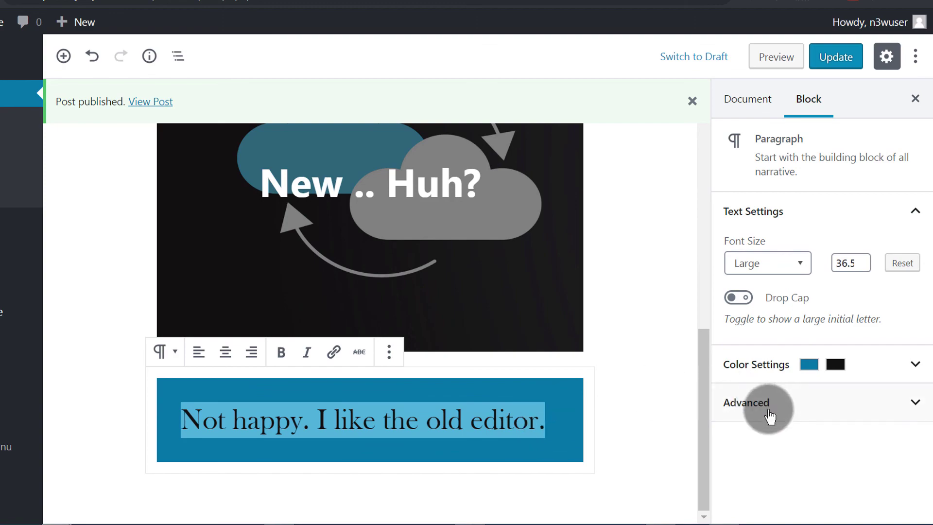
{"action": "left_click_drag", "start_coordinate": [704, 385], "coordinate": [689, 281]}
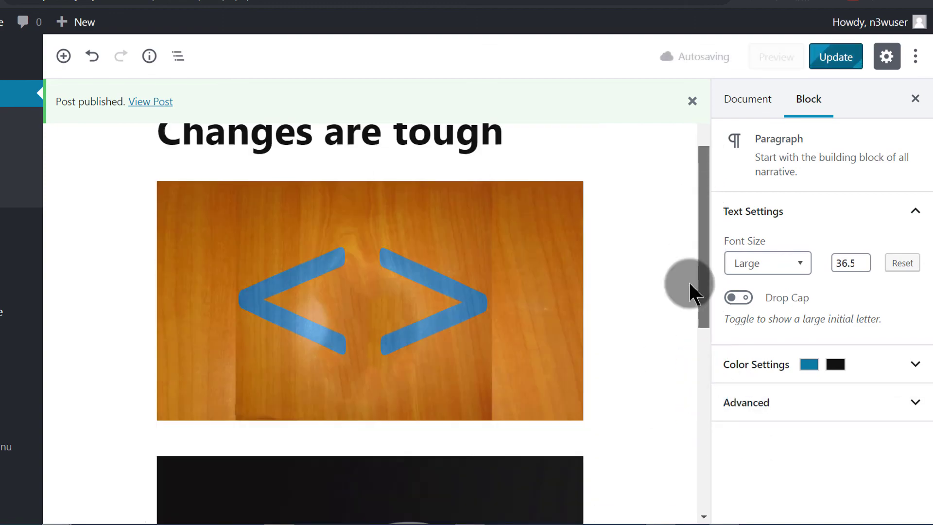